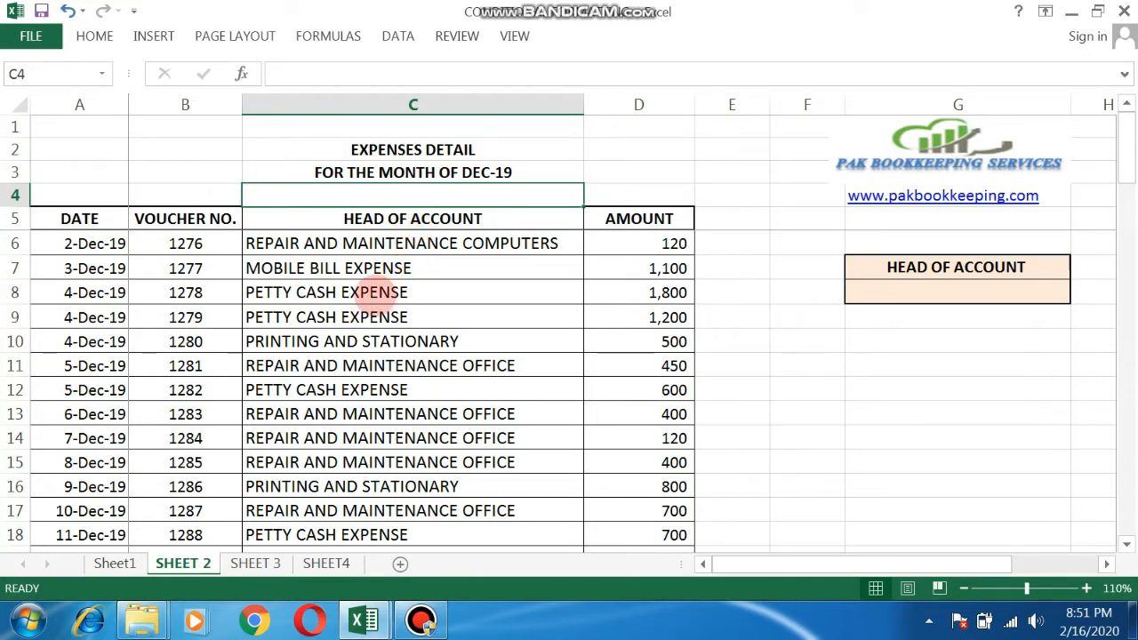
left_click(376, 294)
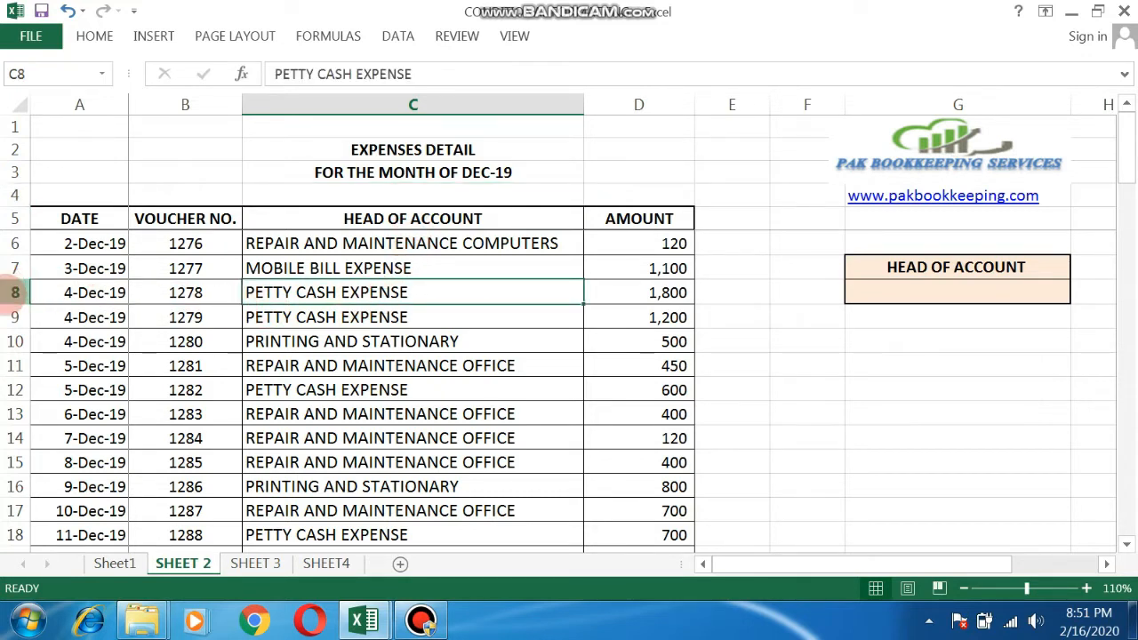
left_click(13, 293)
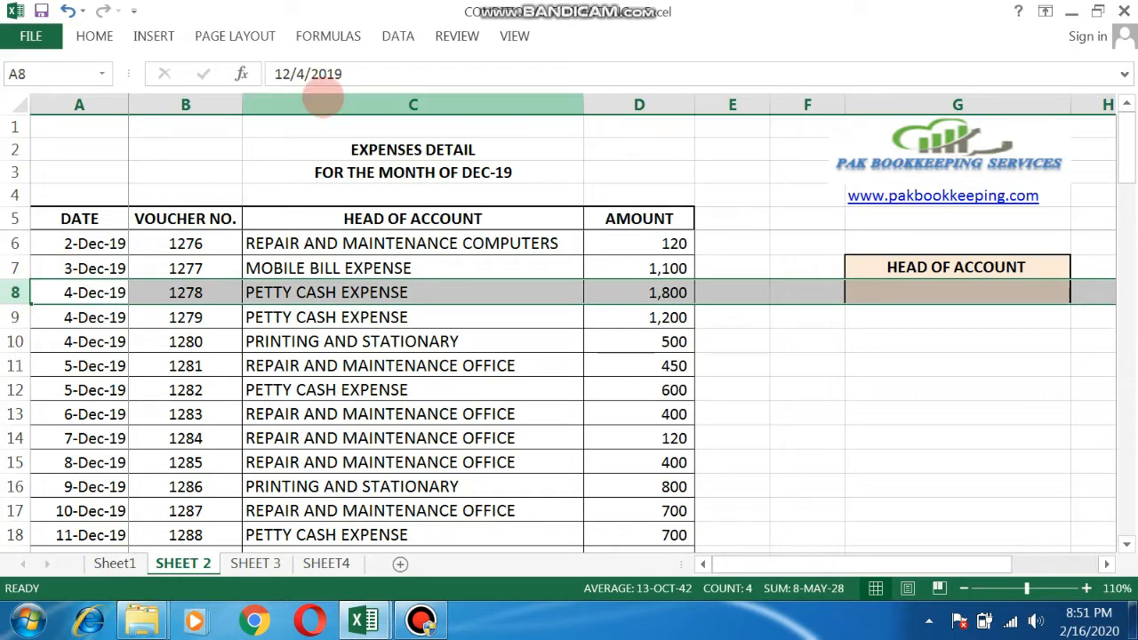
left_click(322, 105)
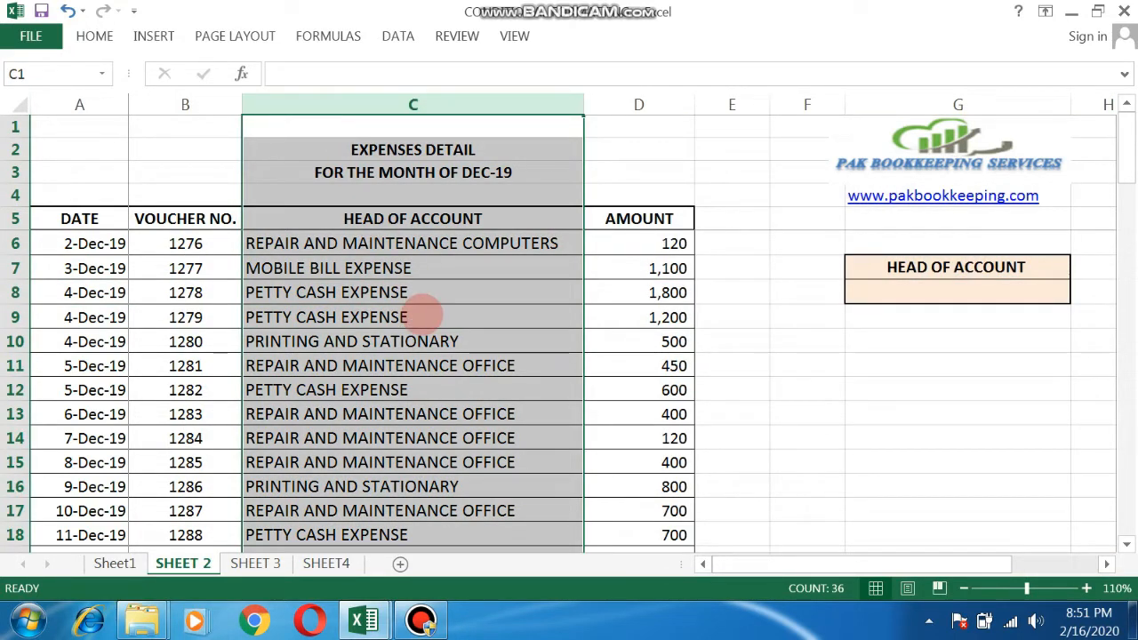
left_click(422, 315)
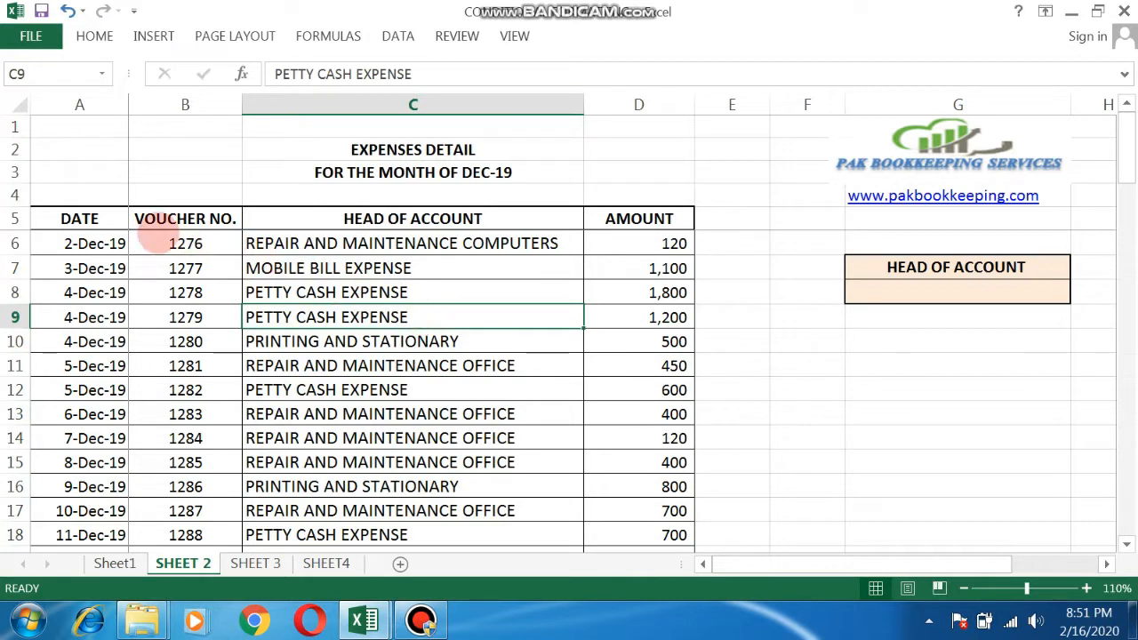
left_click_drag(80, 218, 631, 363)
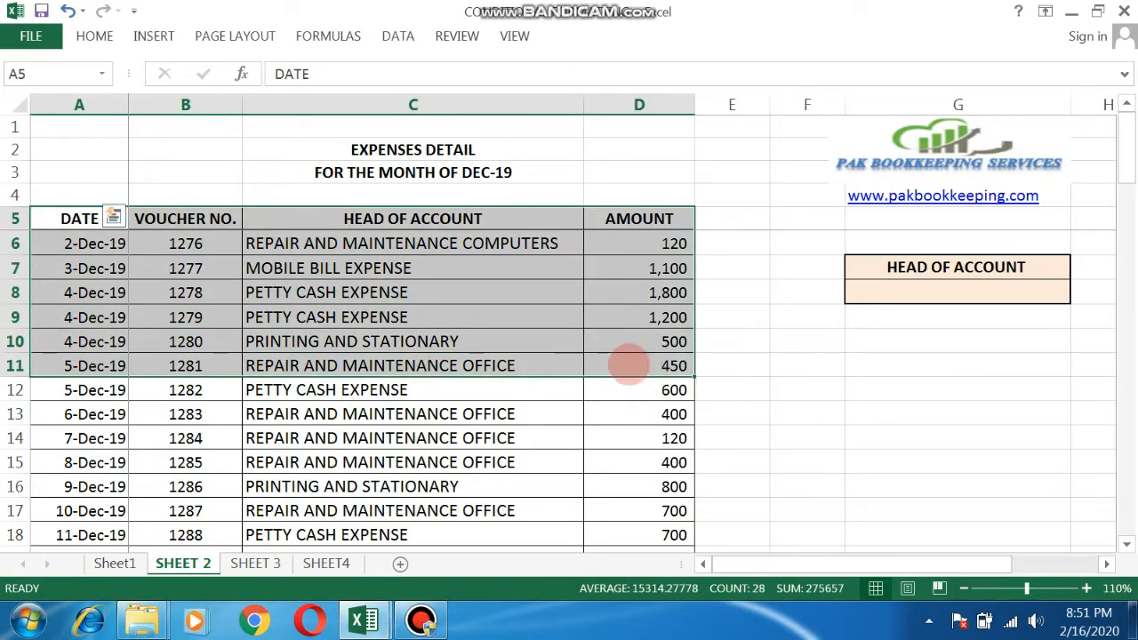
left_click(508, 316)
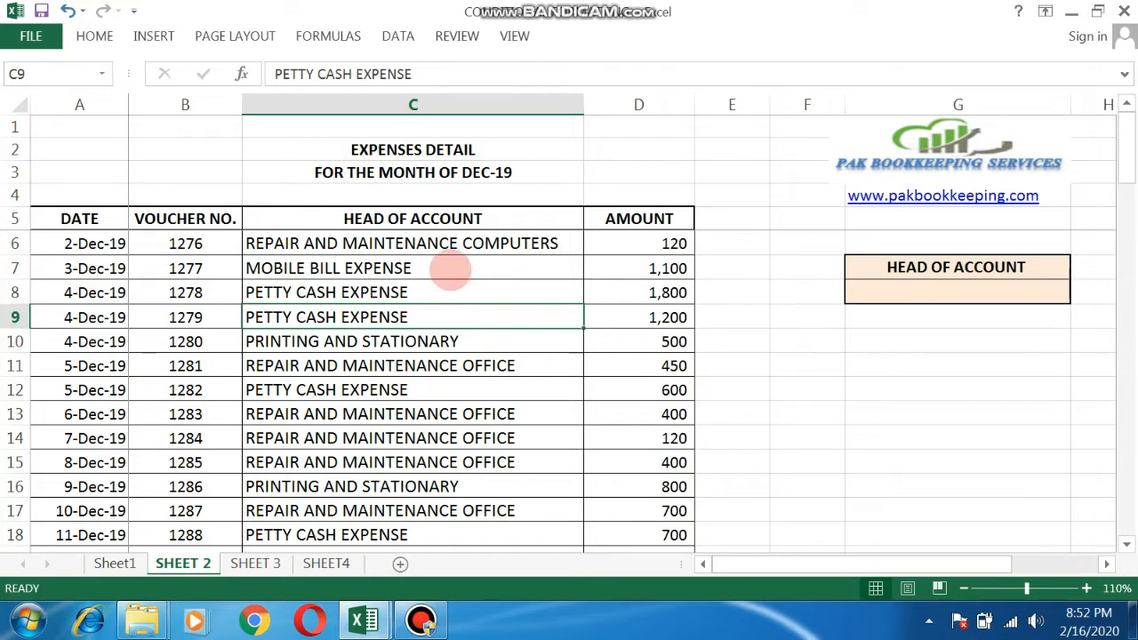
- Start a new formula-based conditional formatting rule for the head of account entries in C6:C37
left_click(432, 249)
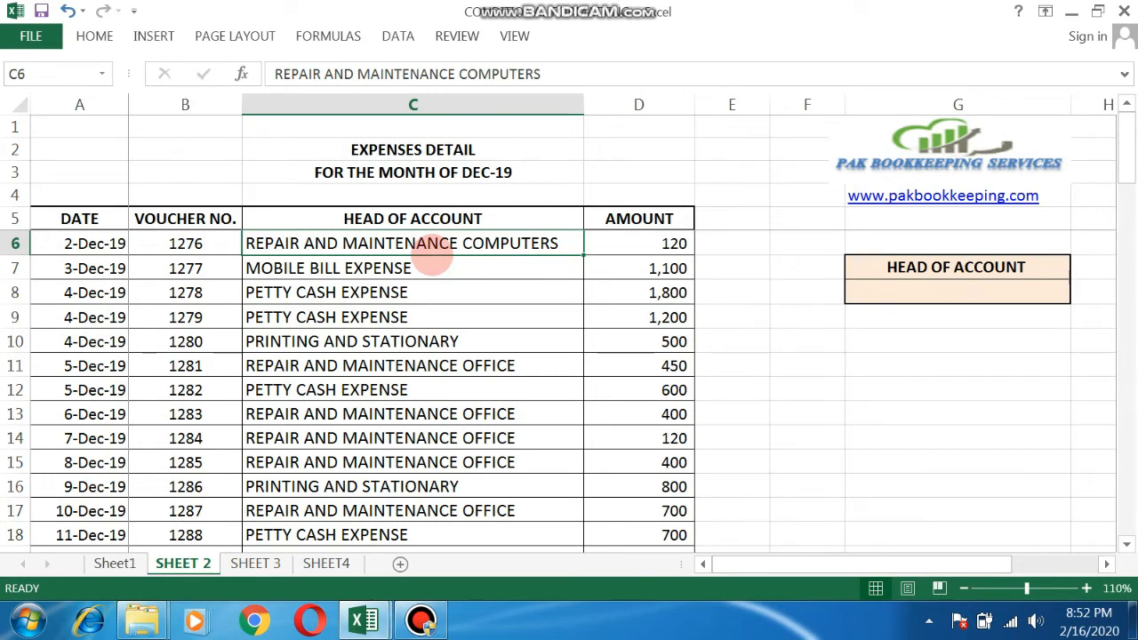
key("ctrl+shift+Down")
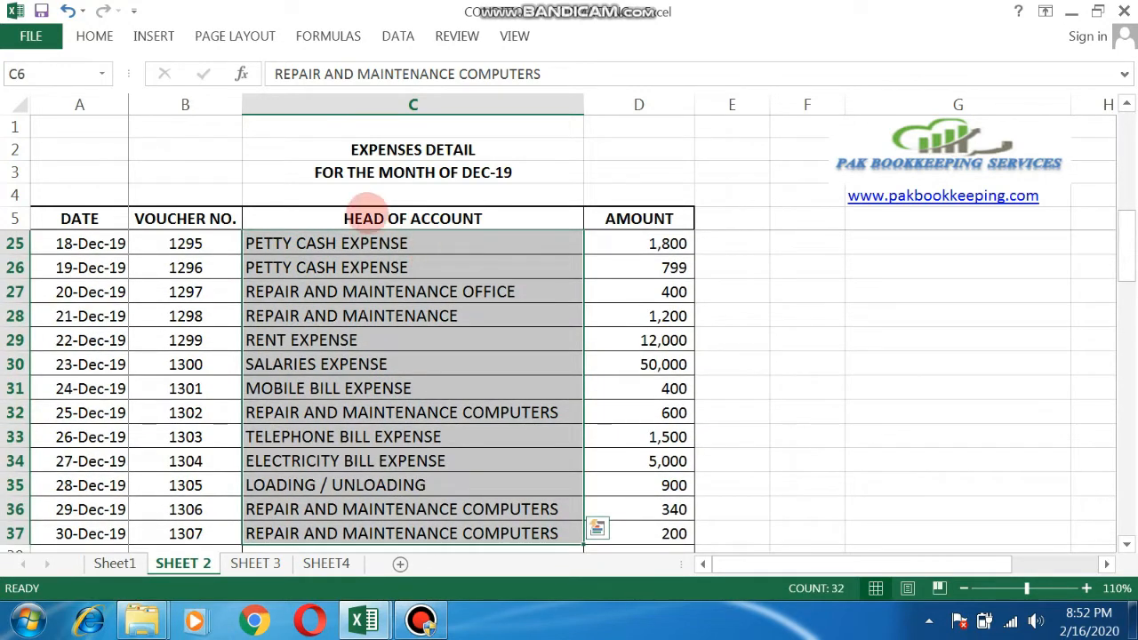
left_click(94, 36)
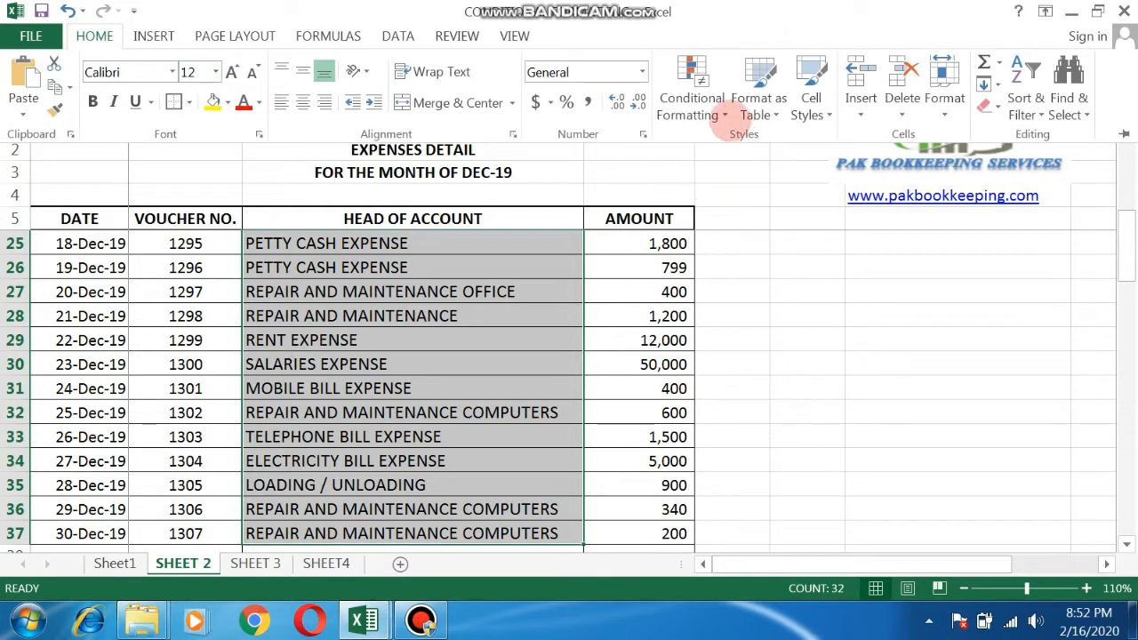
left_click(702, 115)
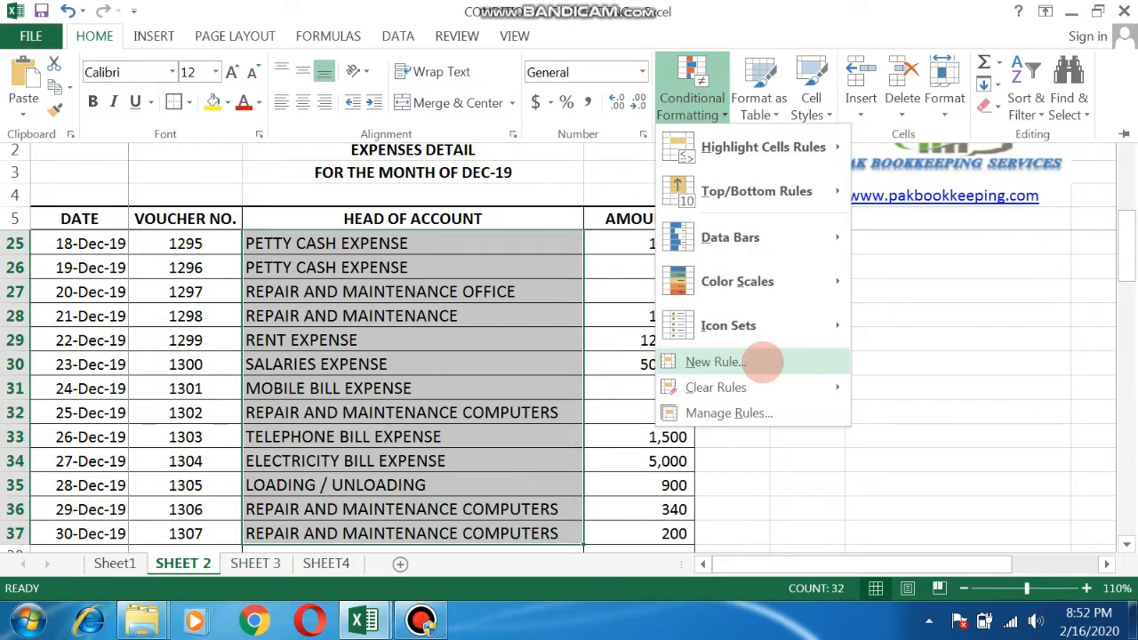
left_click(762, 361)
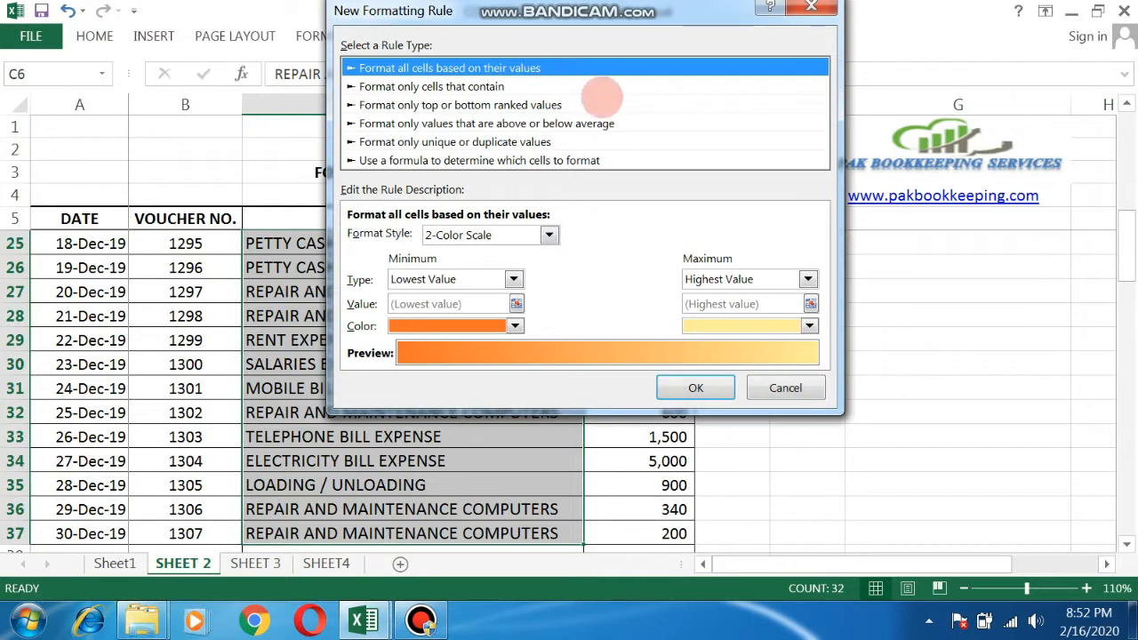
left_click_drag(618, 20, 633, 57)
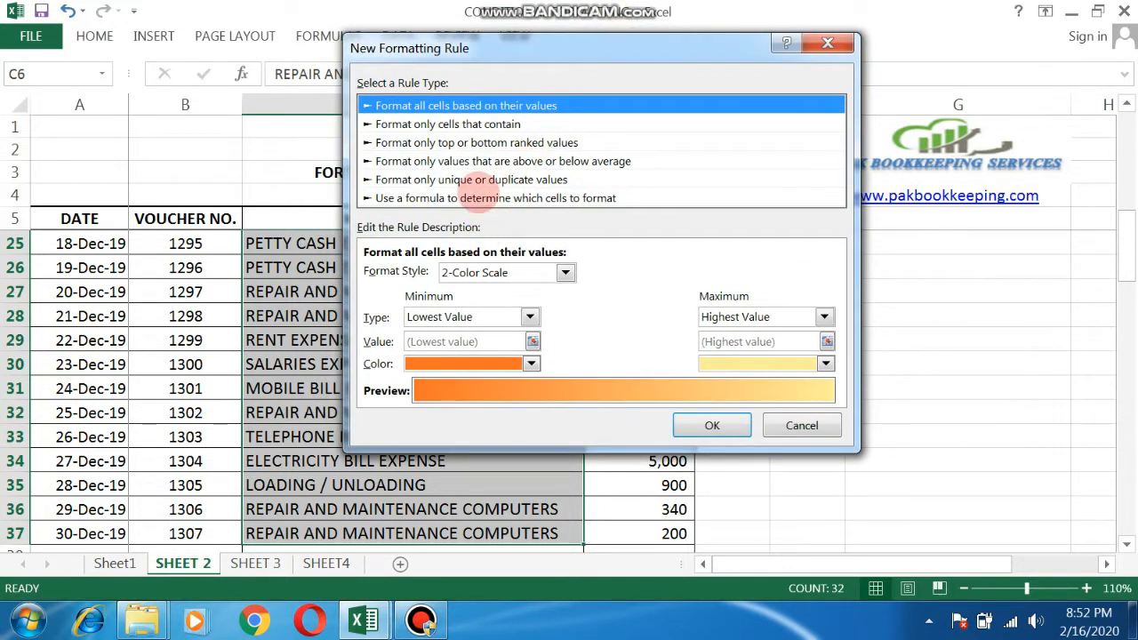
left_click(477, 198)
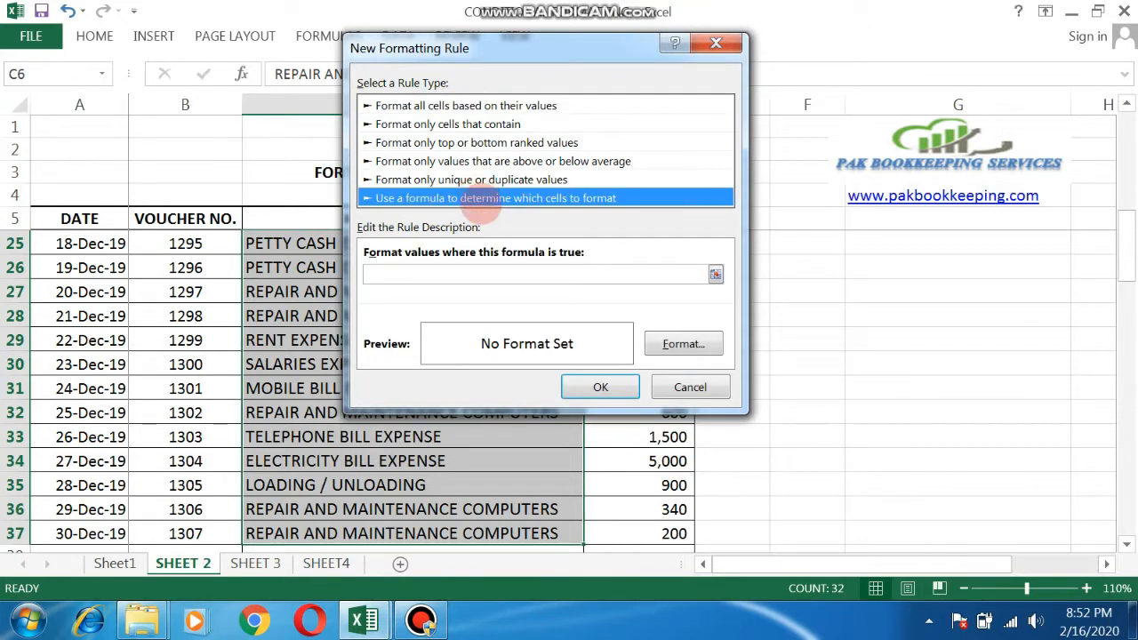
- Enter =C6=$G$8 as the rule's formula, with C6 relative and G8 absolute, and close the screen magnifier
left_click(439, 276)
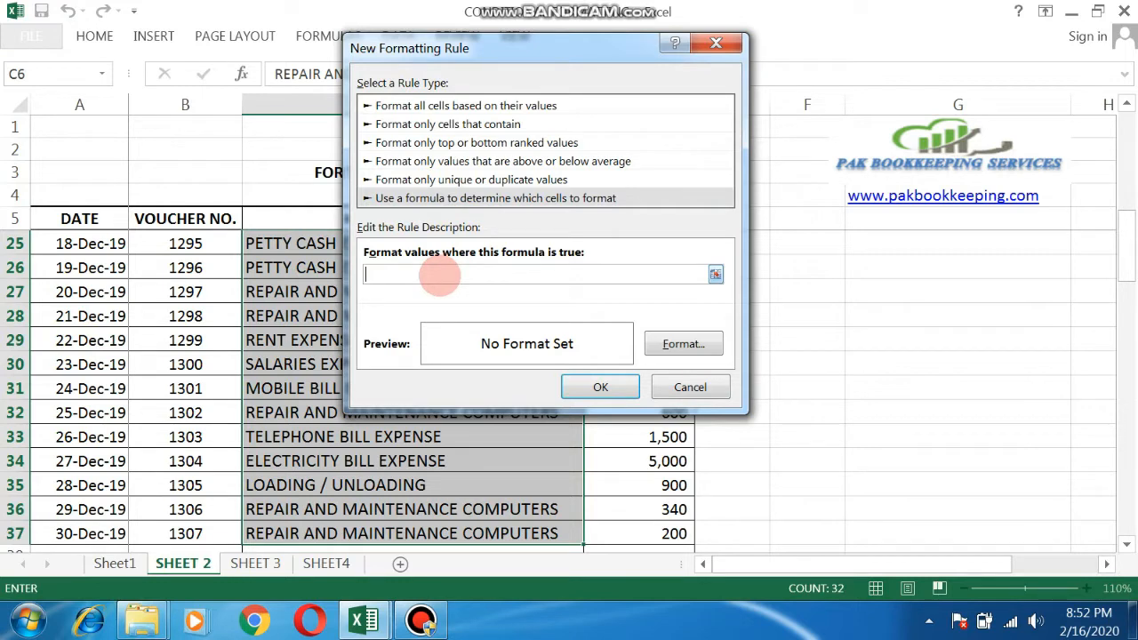
scroll(372, 251, "up", 6)
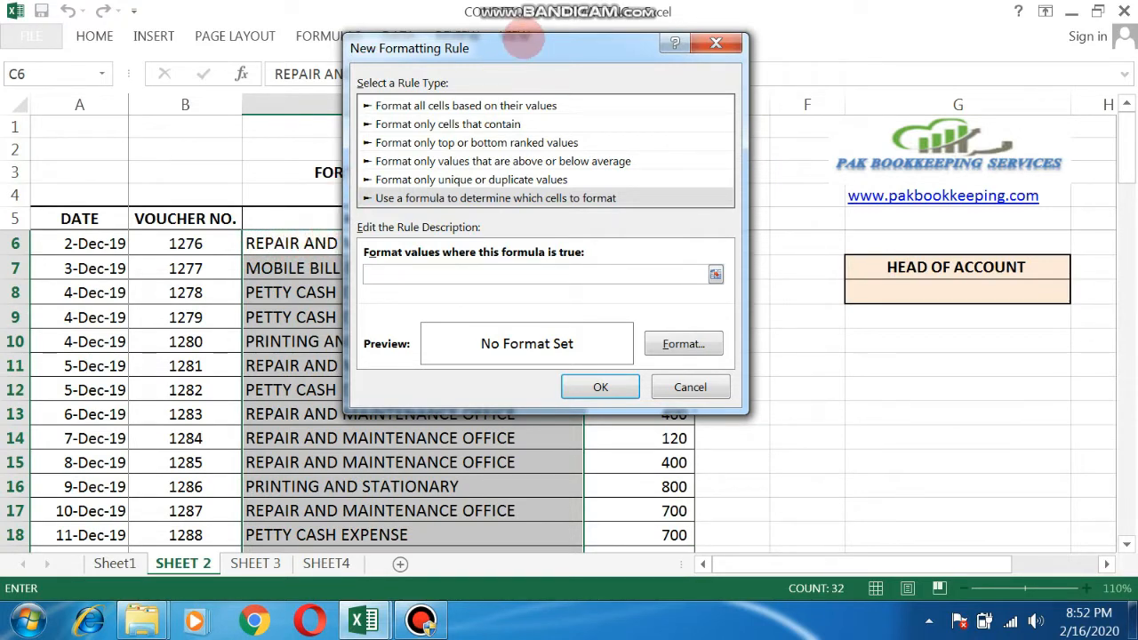
left_click_drag(529, 45, 896, 74)
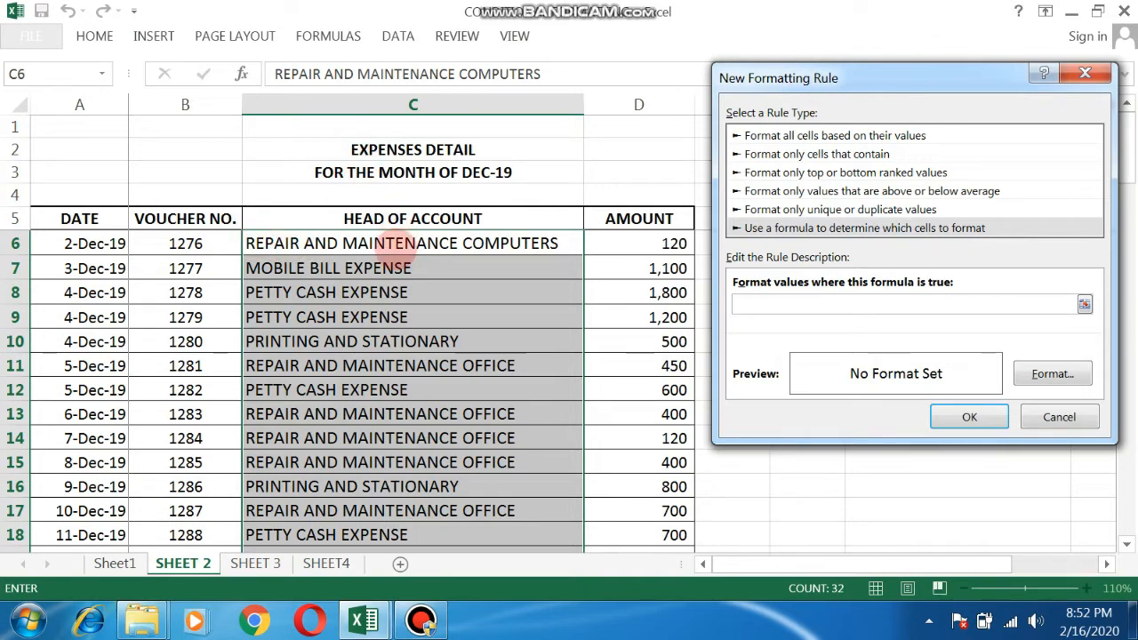
left_click(393, 251)
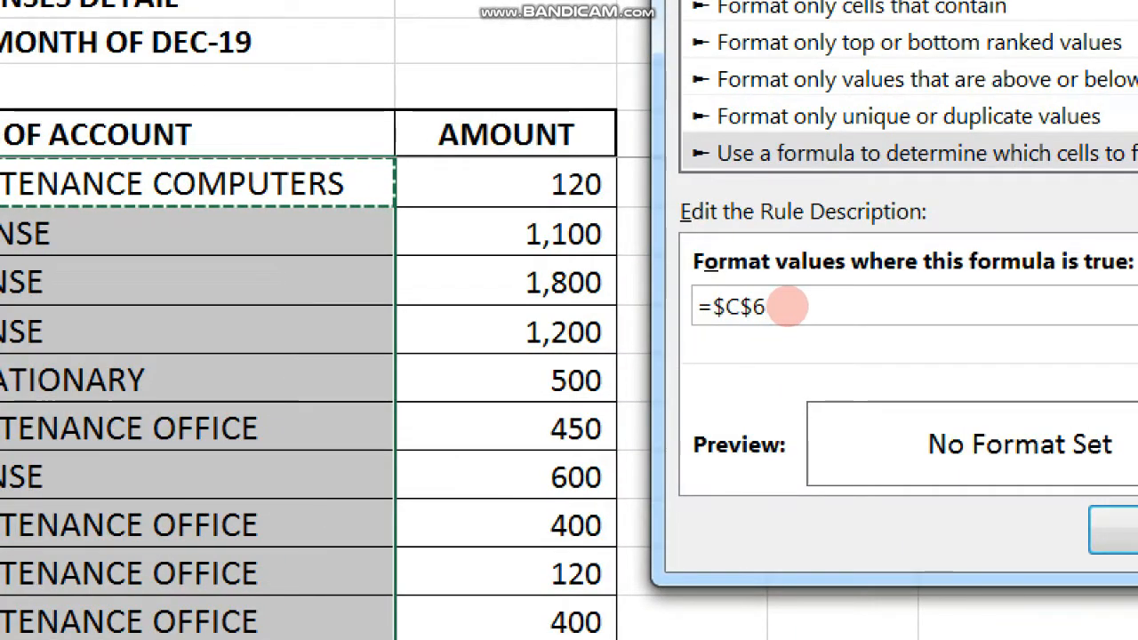
left_click(752, 305)
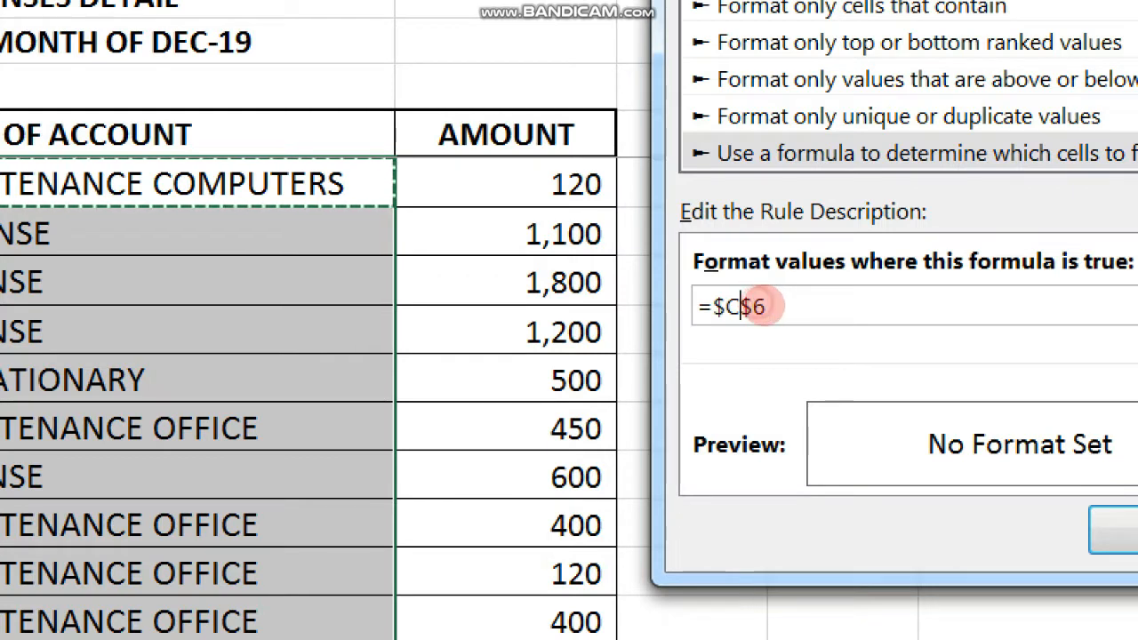
left_click(762, 305)
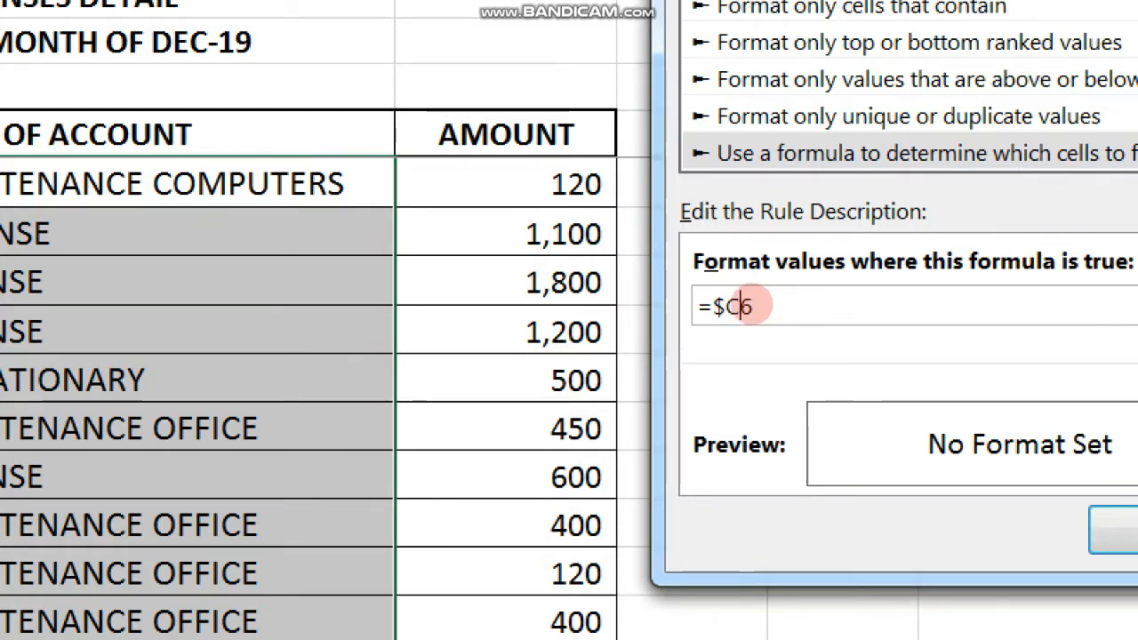
key("Left")
key("BackSpace")
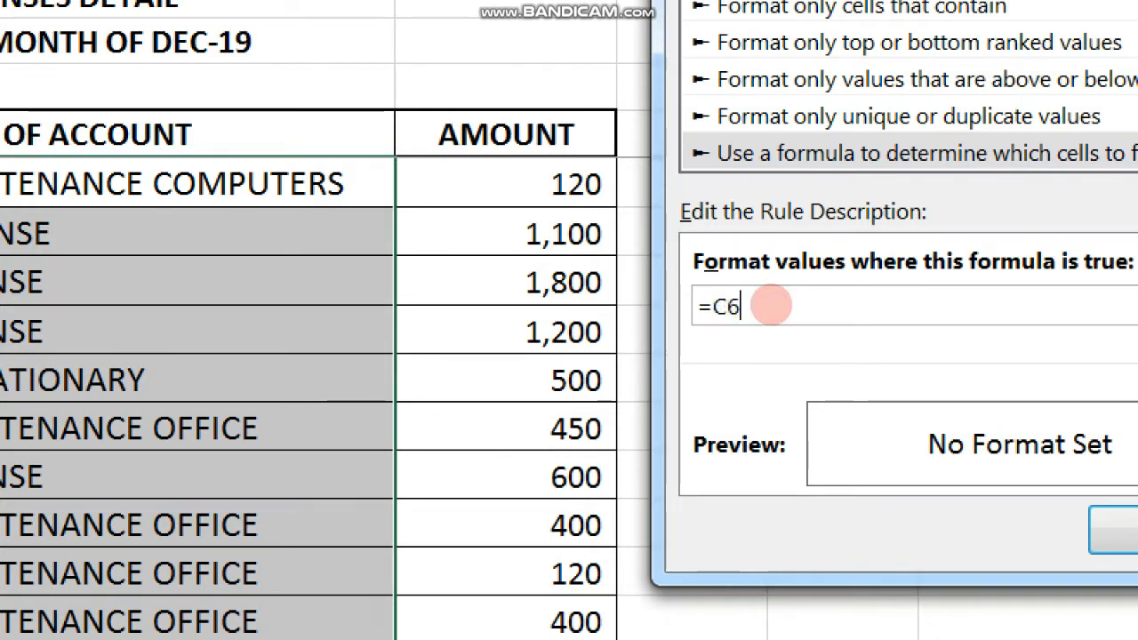
type("=")
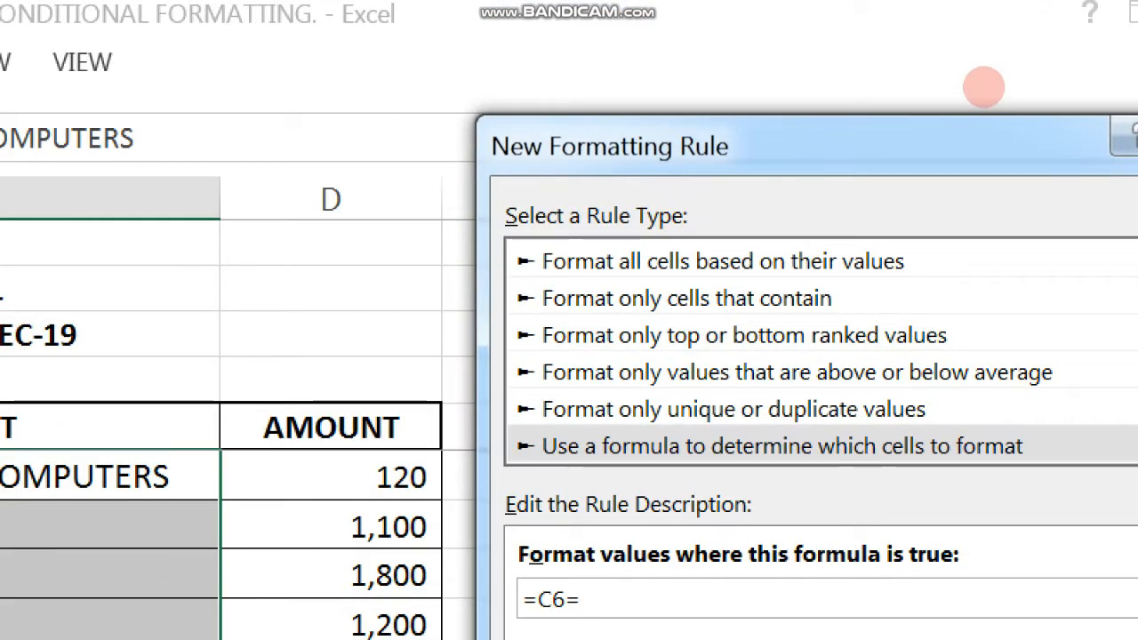
left_click_drag(981, 87, 524, 114)
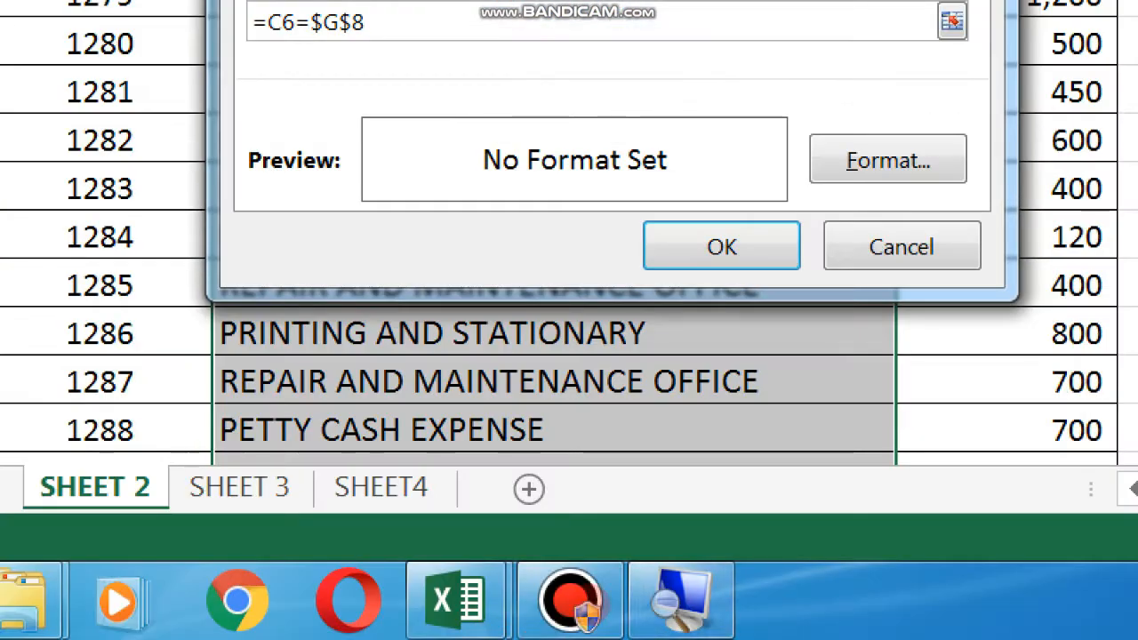
right_click(680, 597)
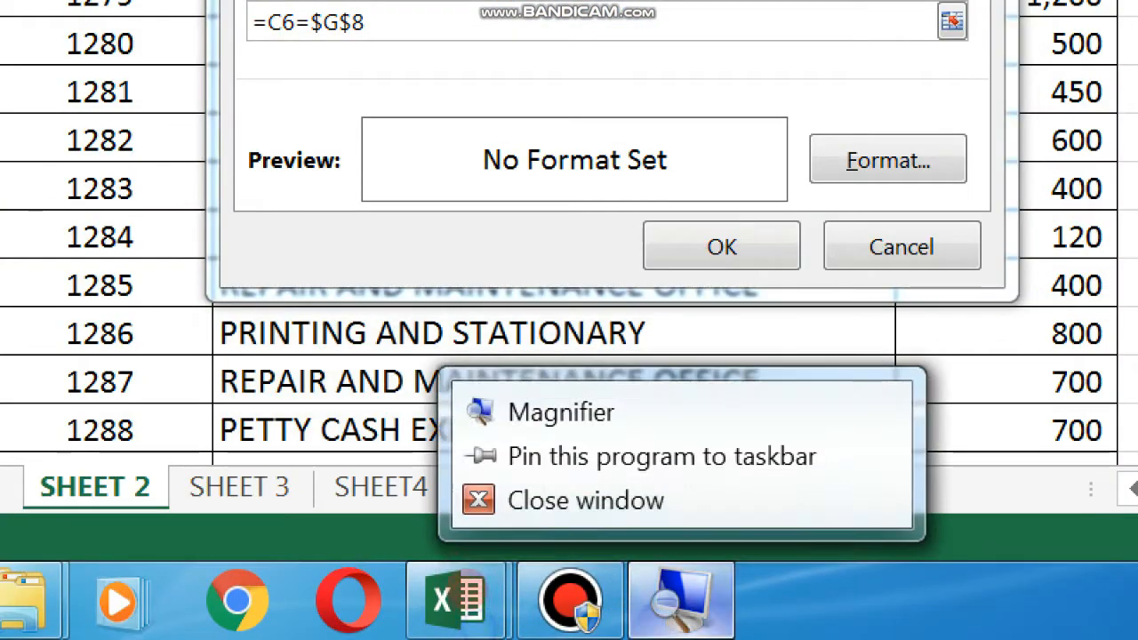
left_click(551, 498)
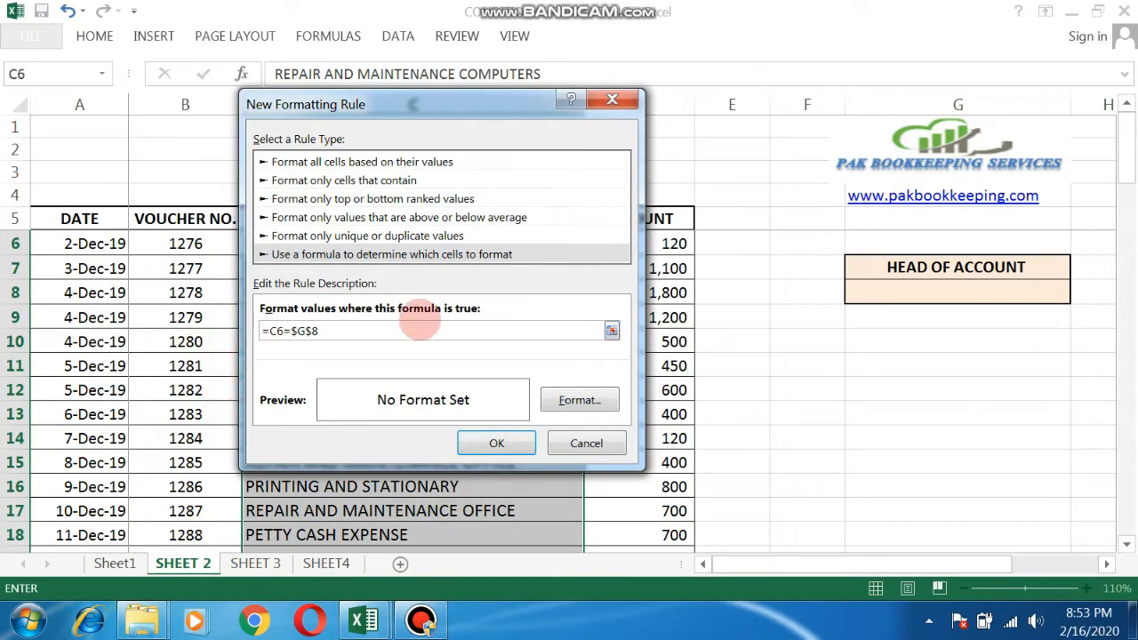
- Give the rule a yellow fill and bold font style, and apply it to the selected entries
left_click(579, 399)
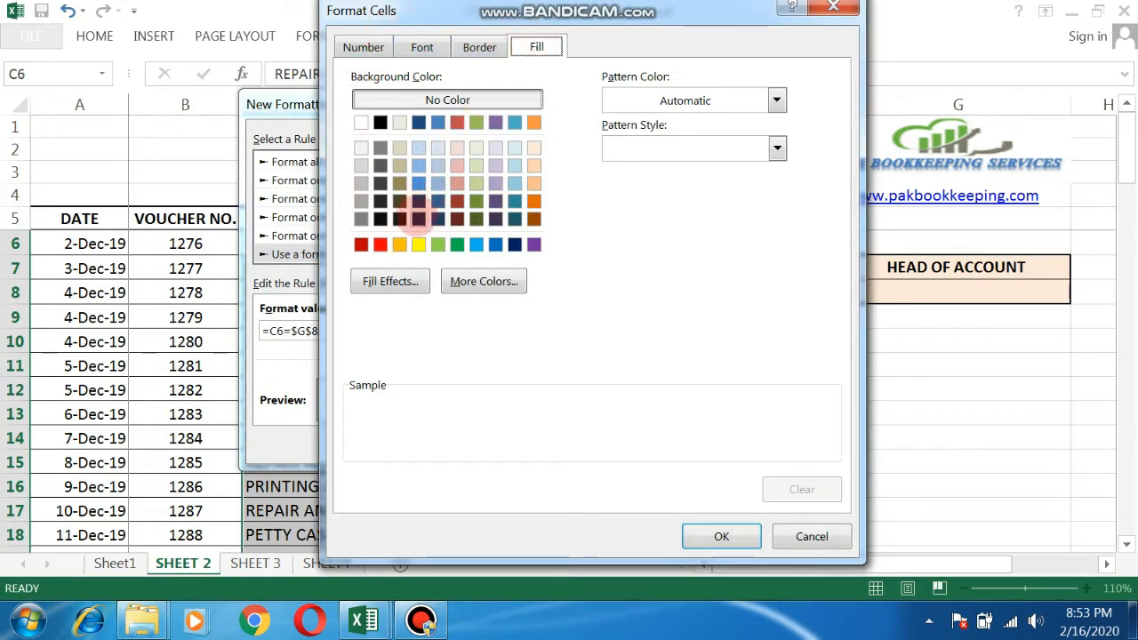
left_click(419, 245)
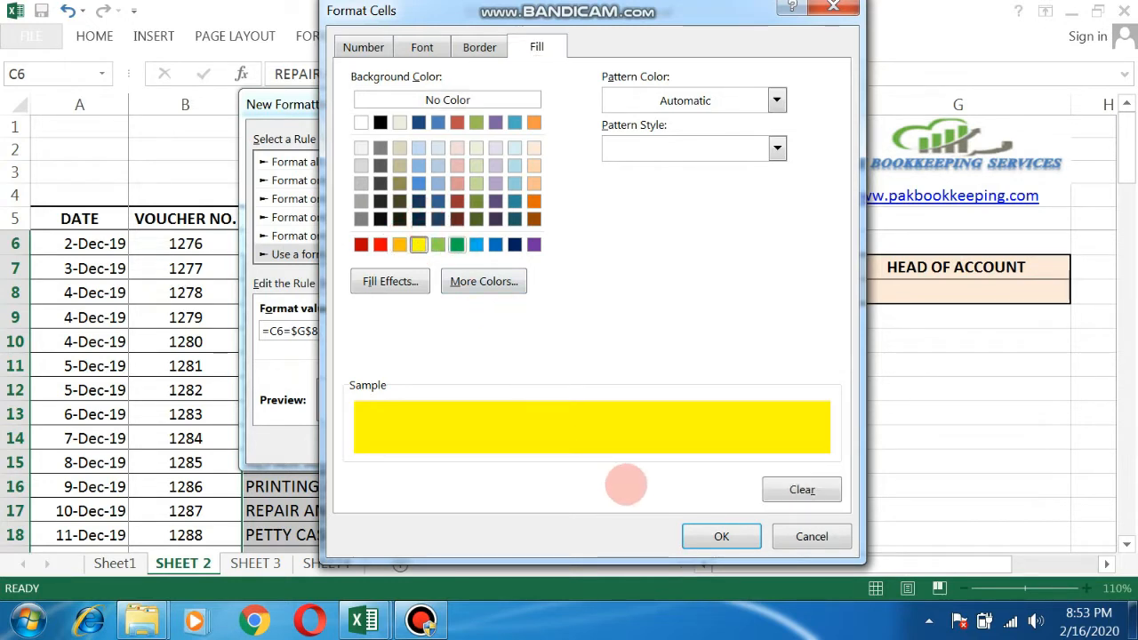
left_click(428, 46)
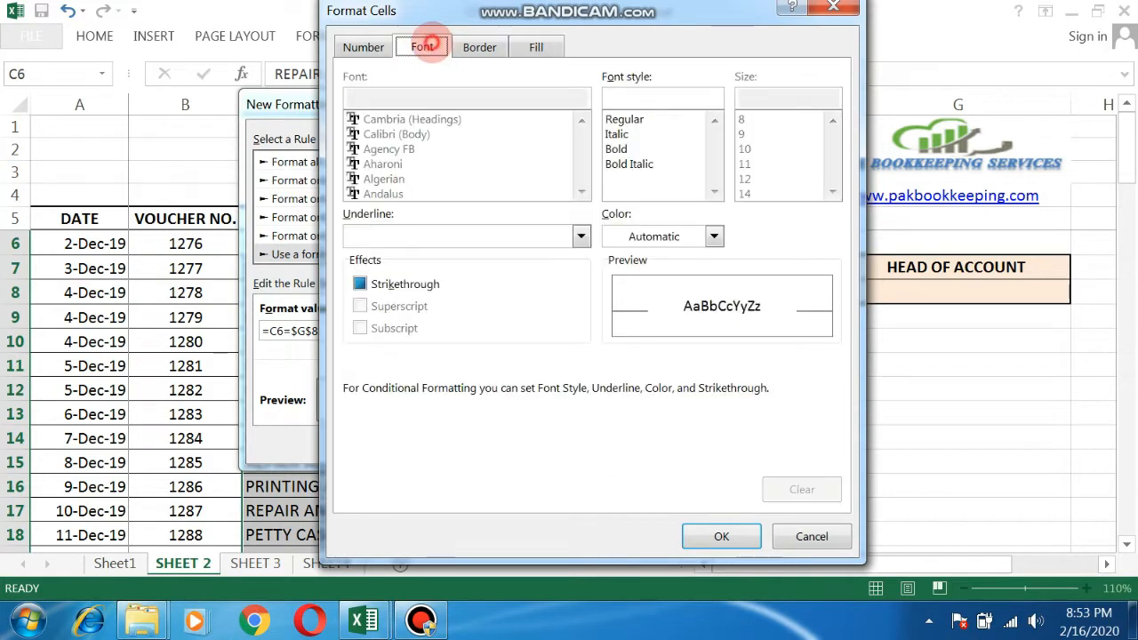
left_click(616, 135)
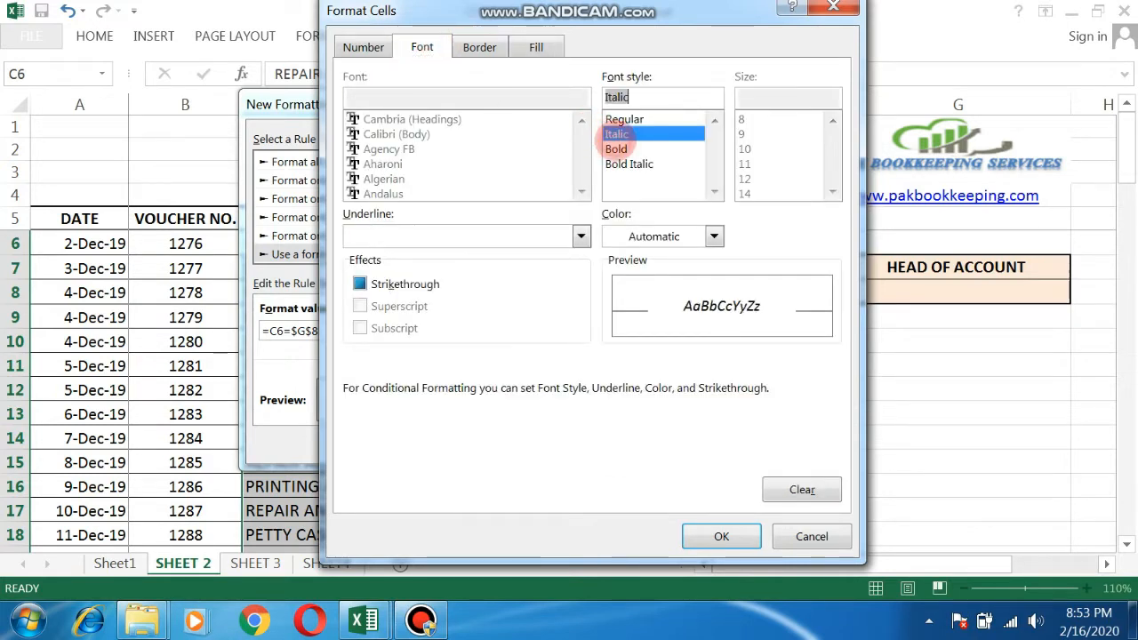
left_click(616, 149)
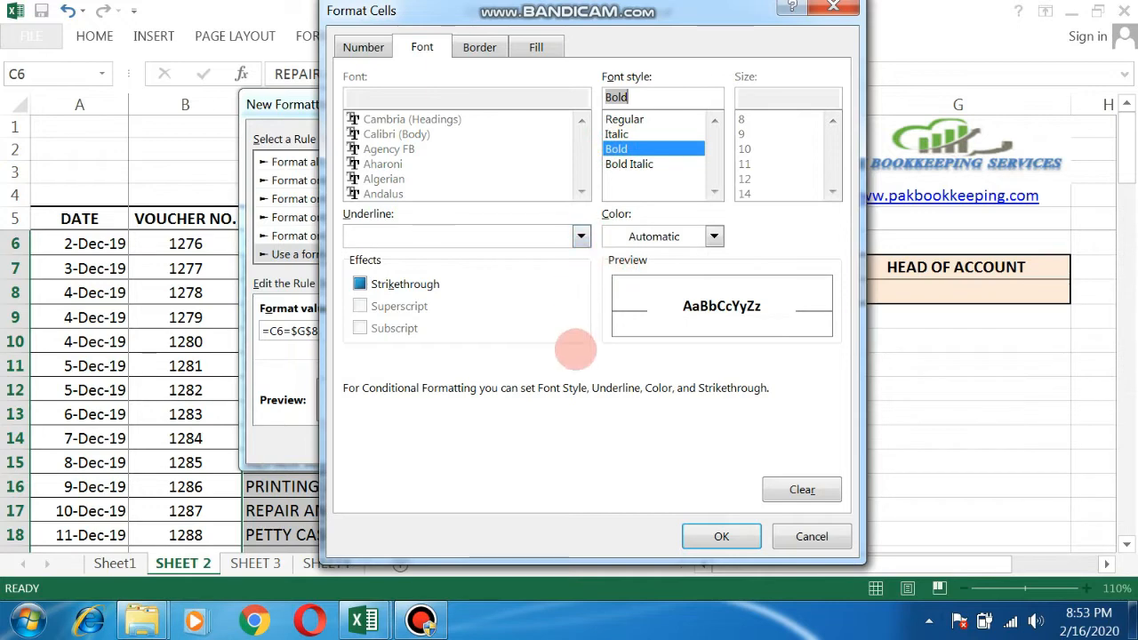
left_click(719, 533)
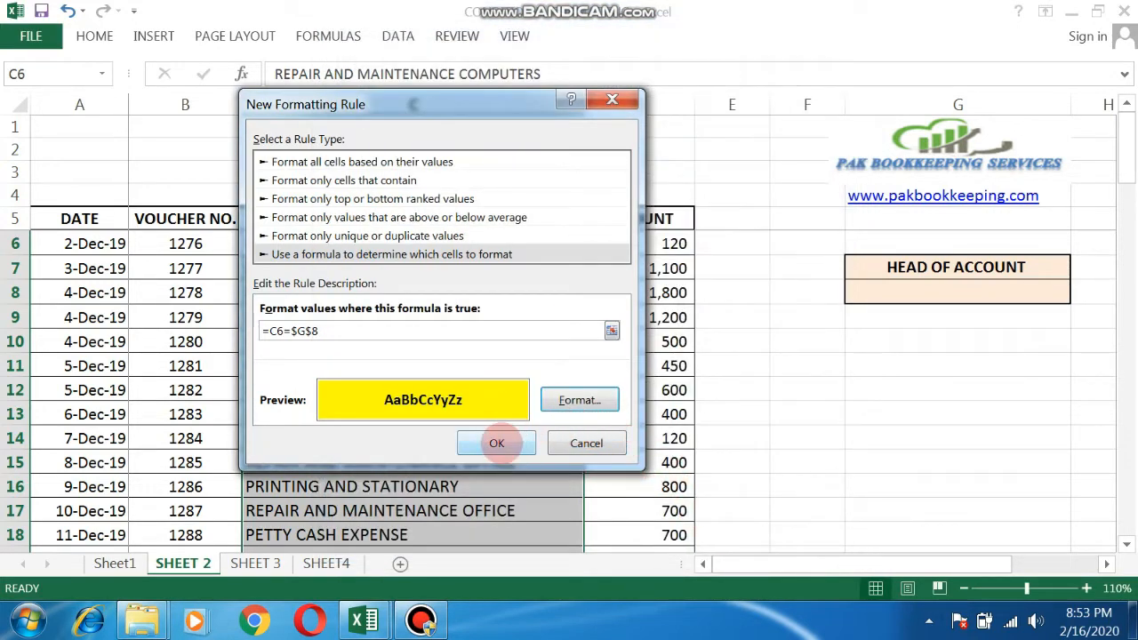
left_click(496, 443)
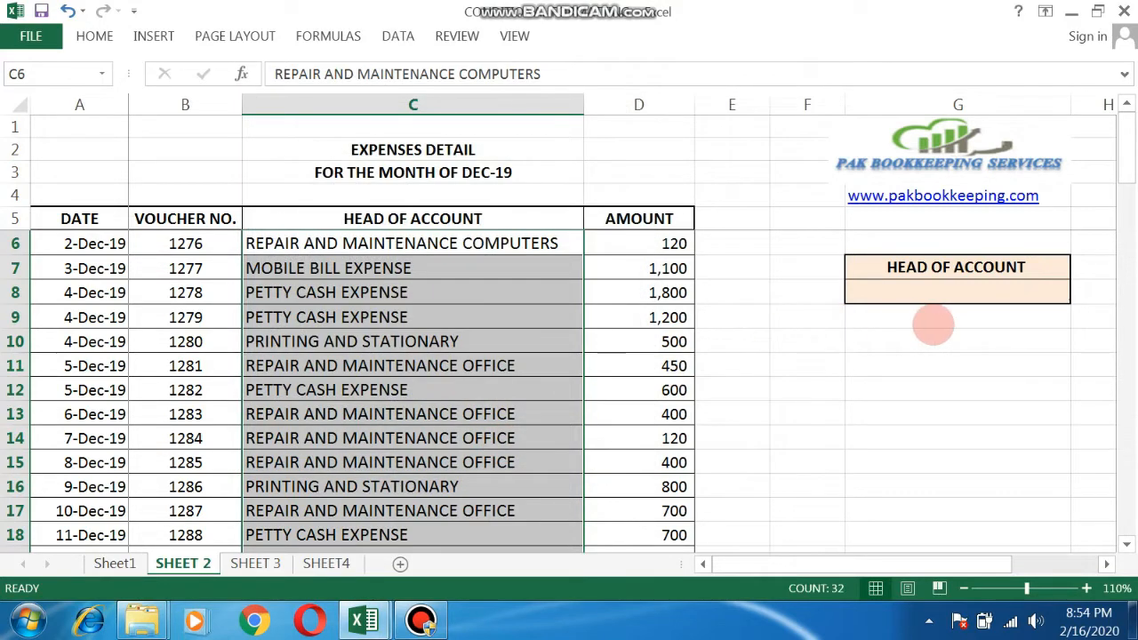
- Choose PETTY CASH EXPENSE as the head of account in G8 and check the highlighting down the expense list
left_click(932, 325)
left_click(1064, 296)
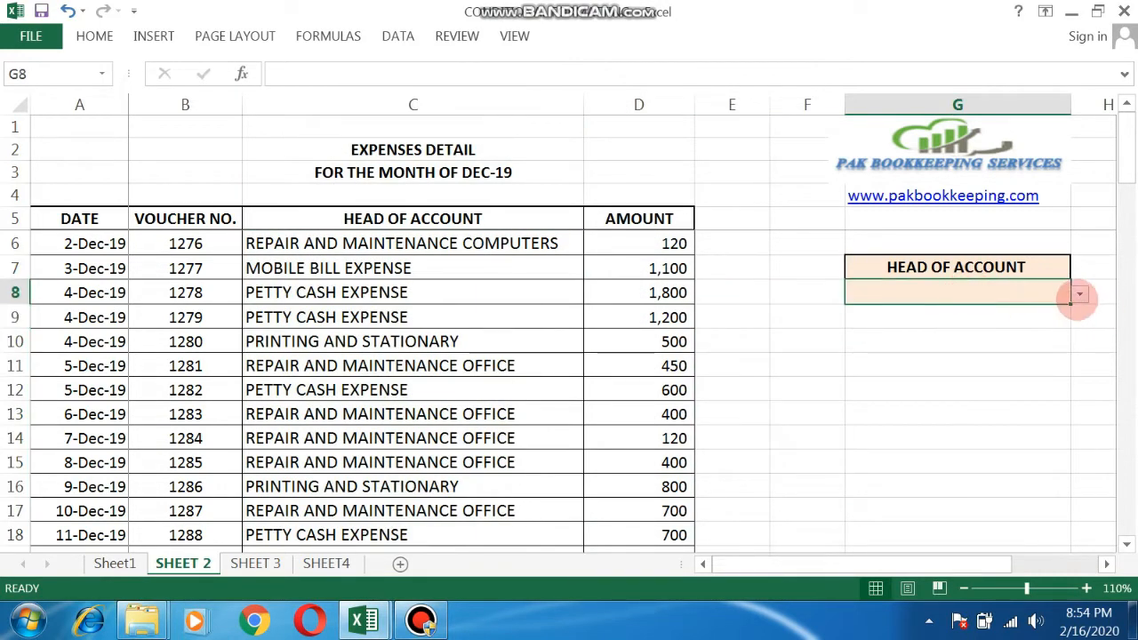
left_click(1078, 294)
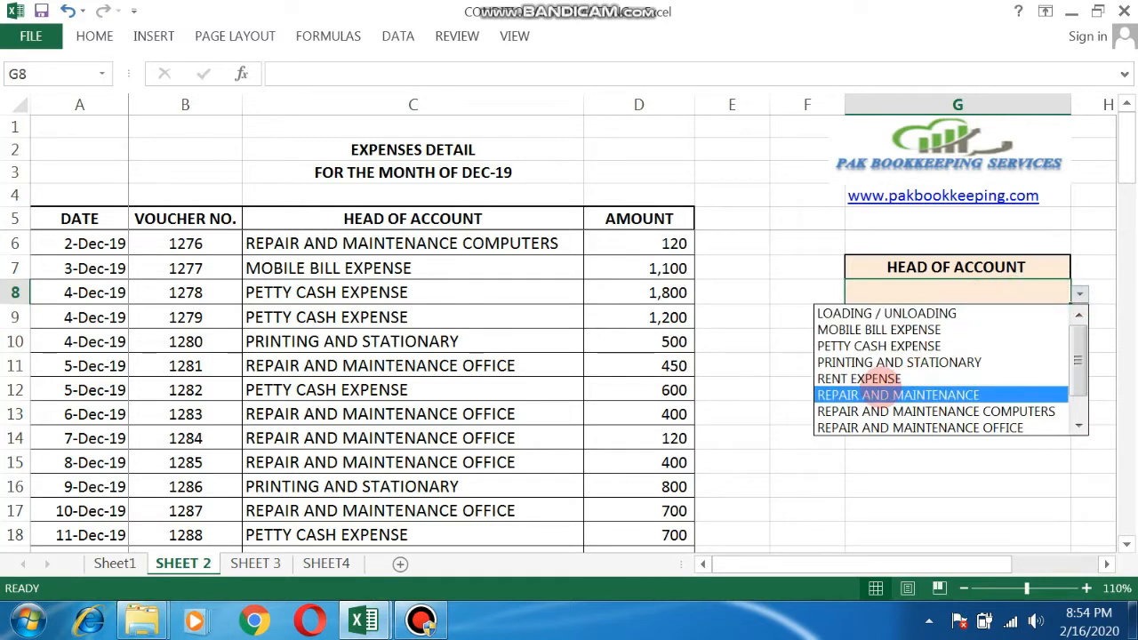
left_click(880, 345)
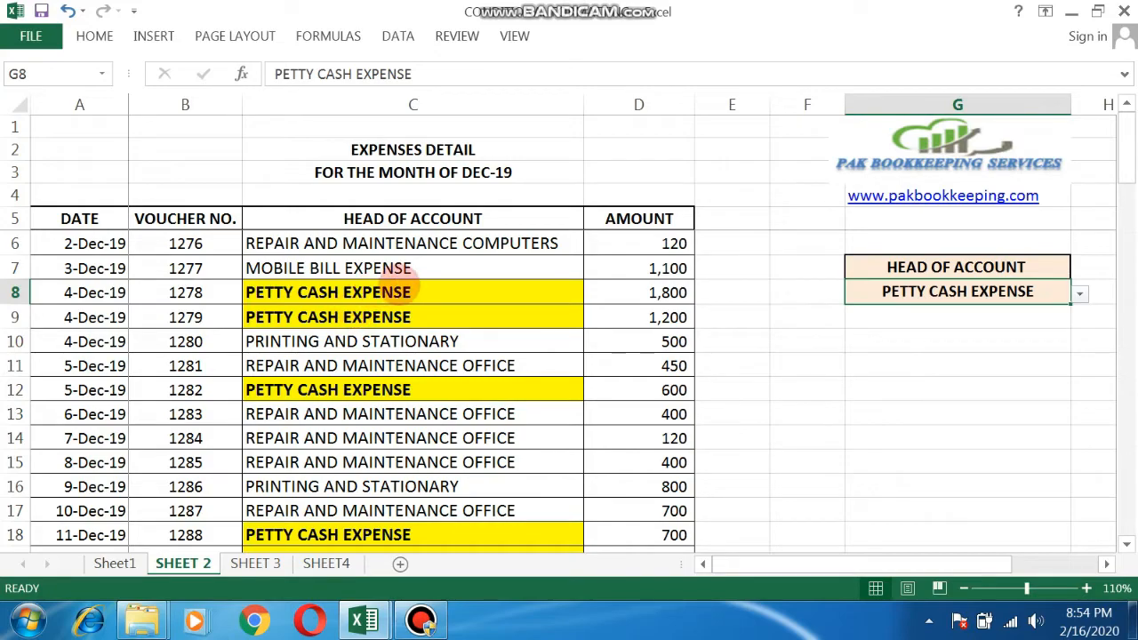
scroll(404, 292, "down", 7)
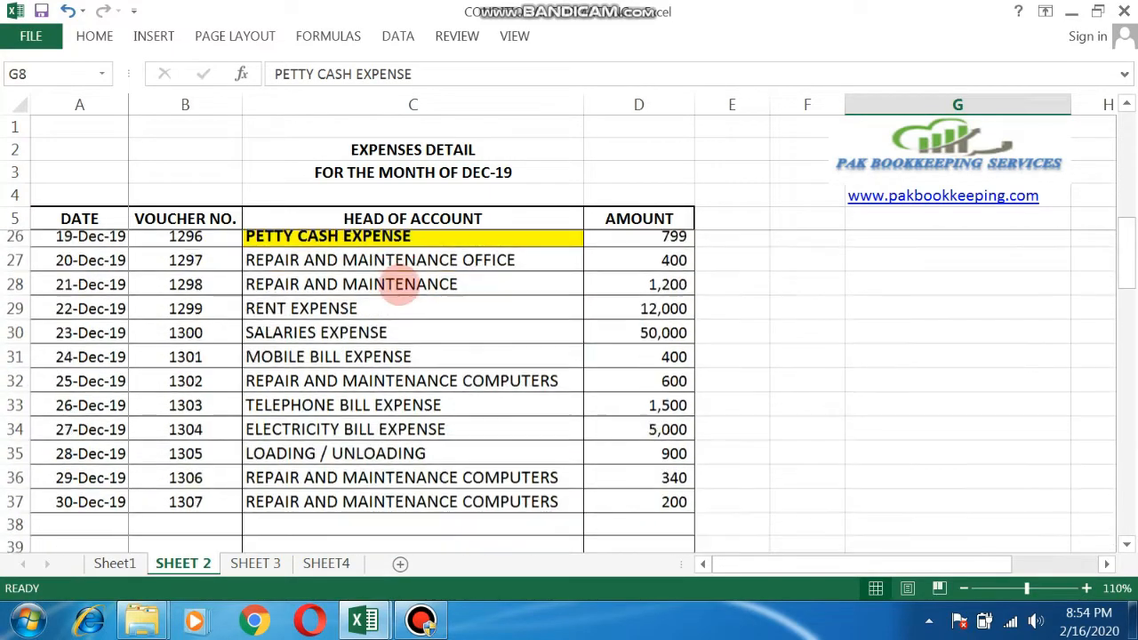
- Choose RENT EXPENSE as the head of account in G8 and check the highlighting down the expense list
scroll(400, 285, "down", 2)
scroll(397, 289, "up", 4)
scroll(391, 285, "up", 4)
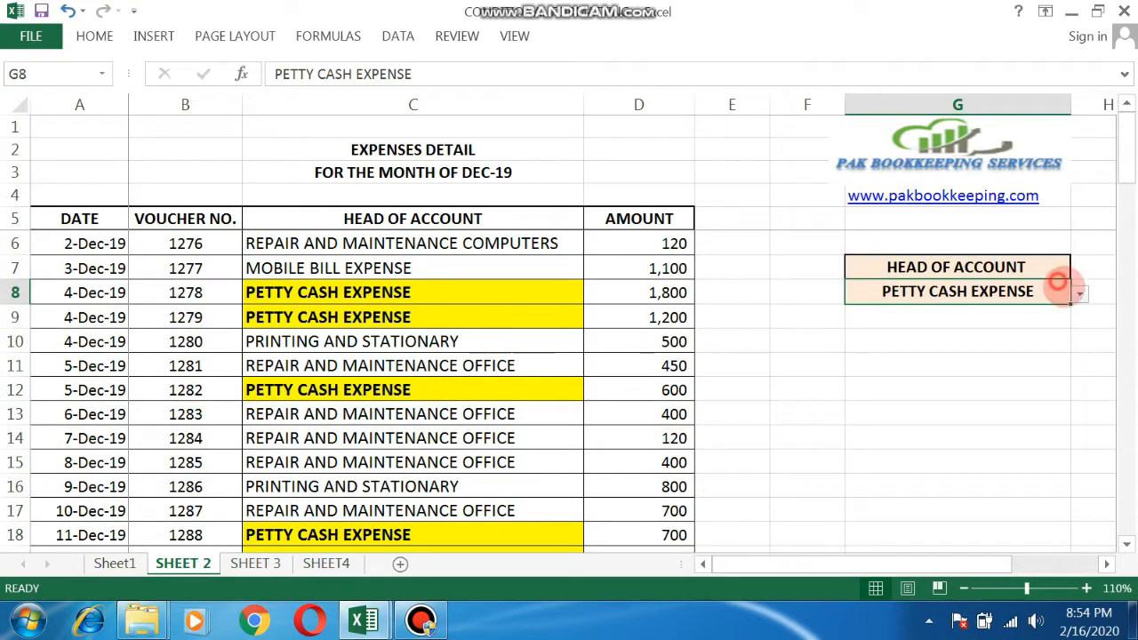
left_click(1078, 292)
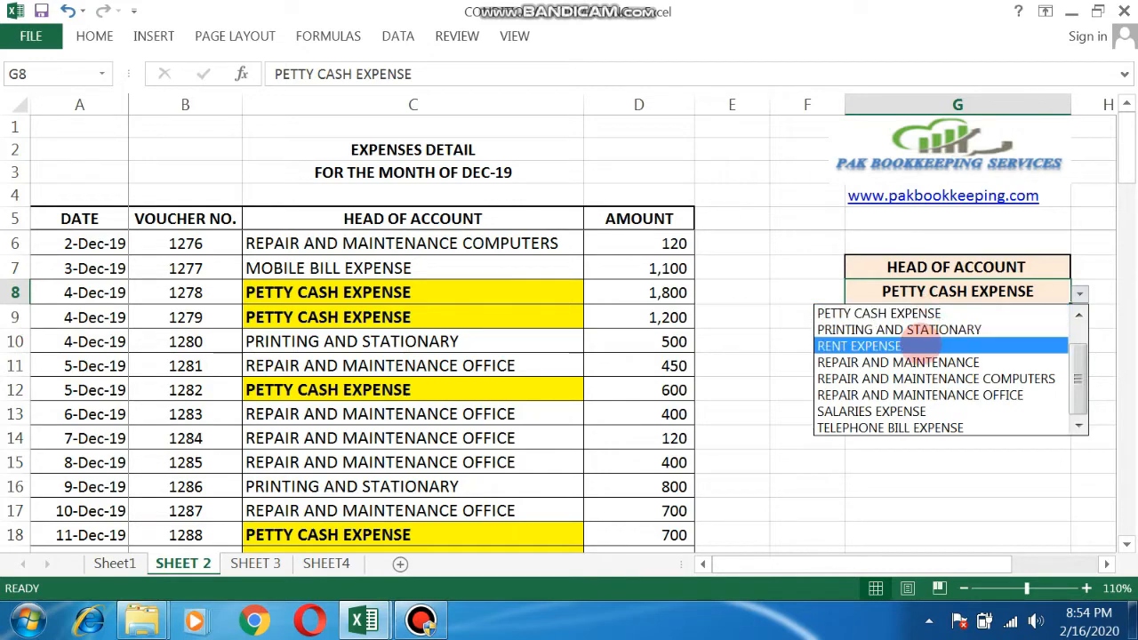
left_click(920, 345)
scroll(622, 406, "down", 5)
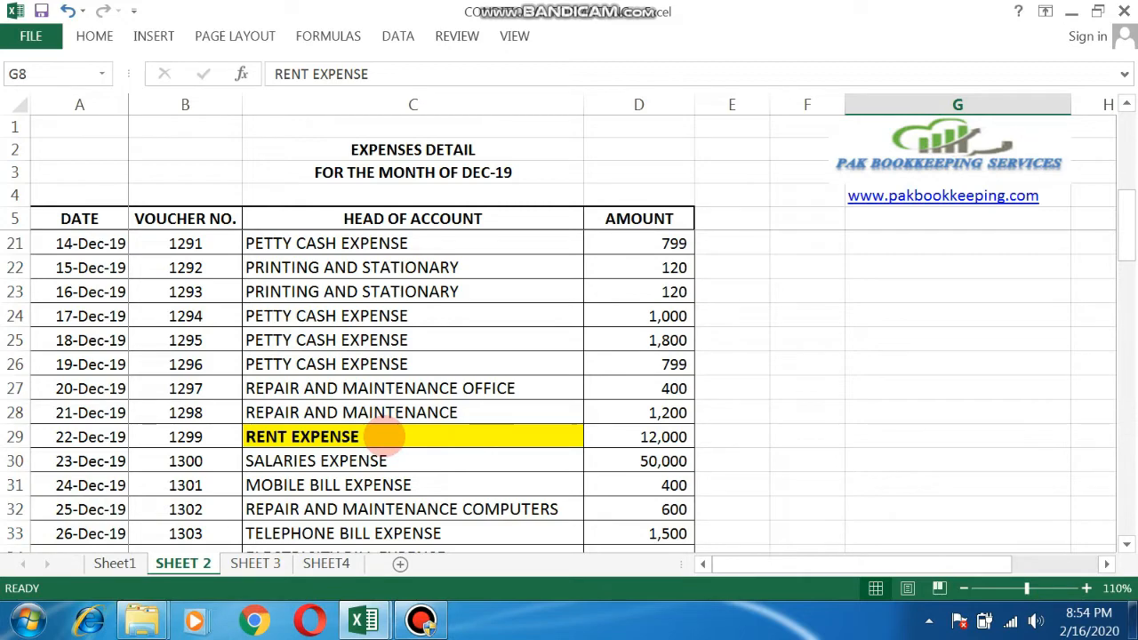
scroll(382, 435, "up", 5)
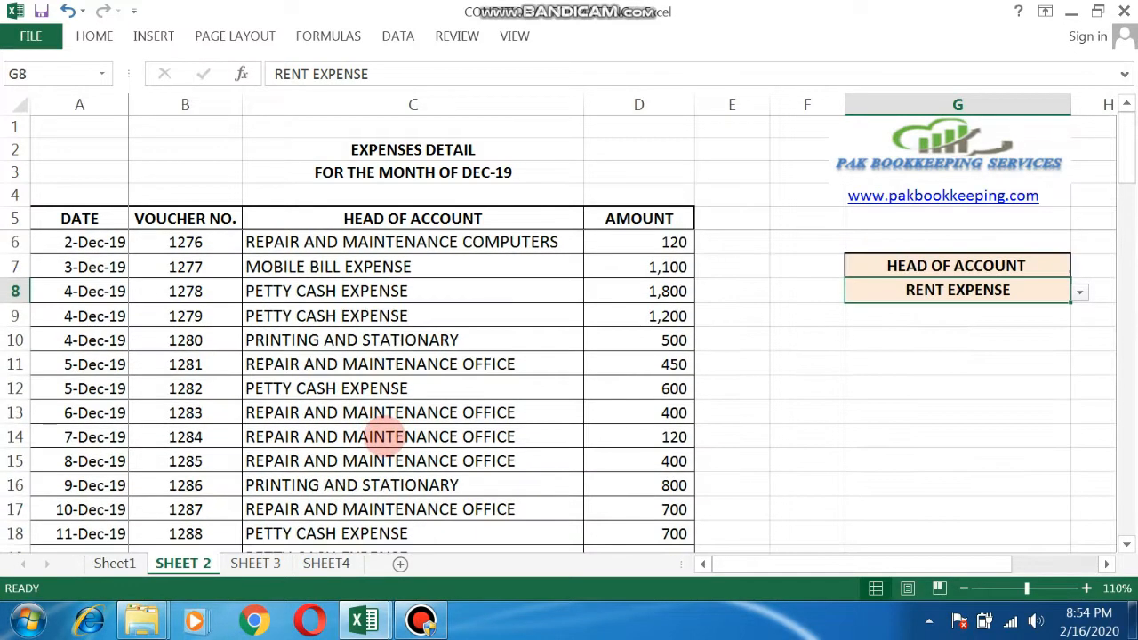
scroll(520, 422, "down", 5)
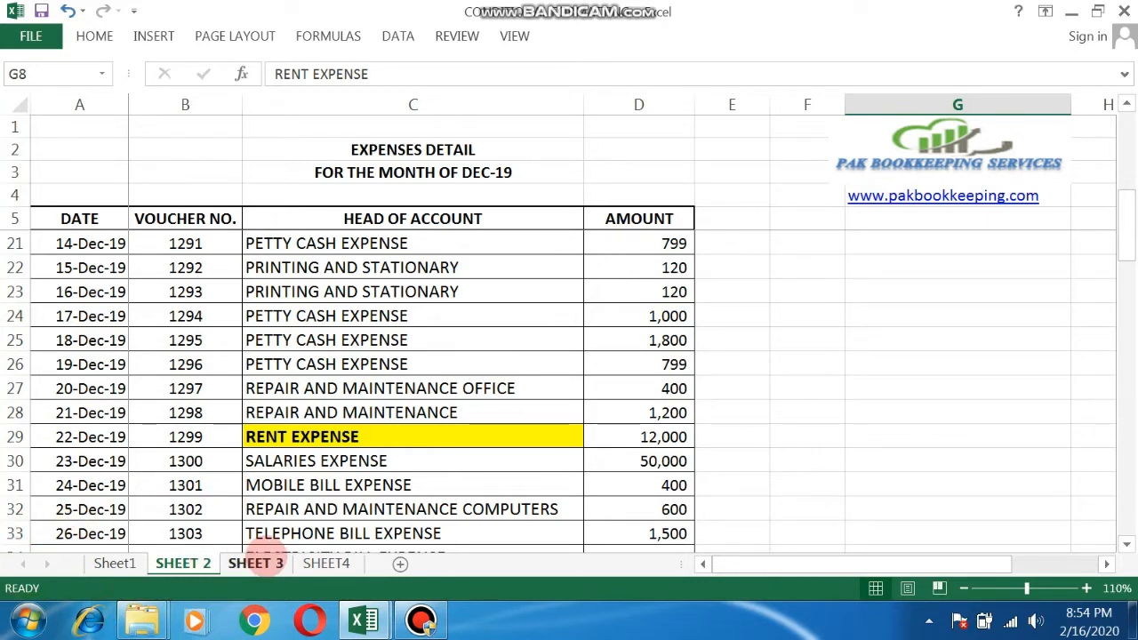
- On SHEET 3, start a new formula-based conditional formatting rule for the full expense rows A6:D37
left_click(267, 562)
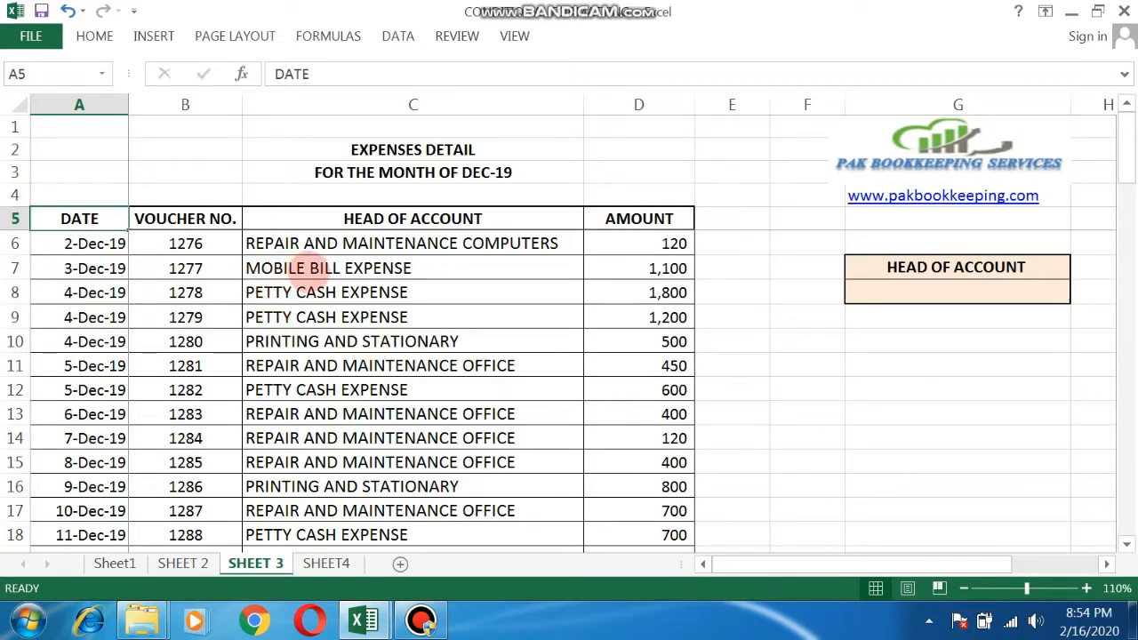
left_click_drag(363, 250, 352, 327)
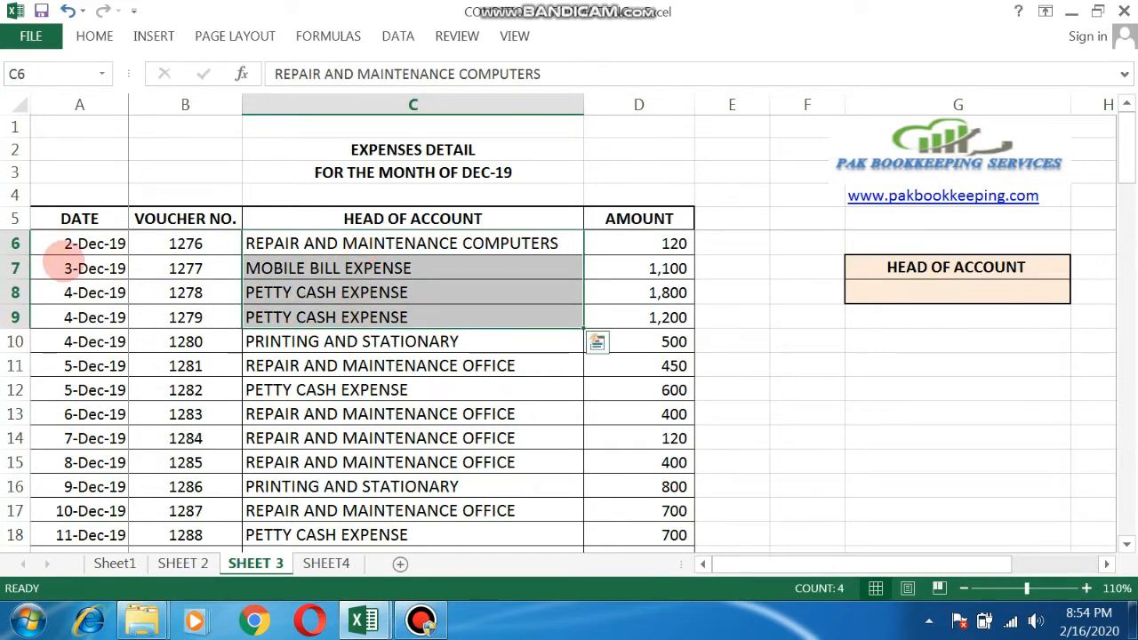
left_click(72, 243)
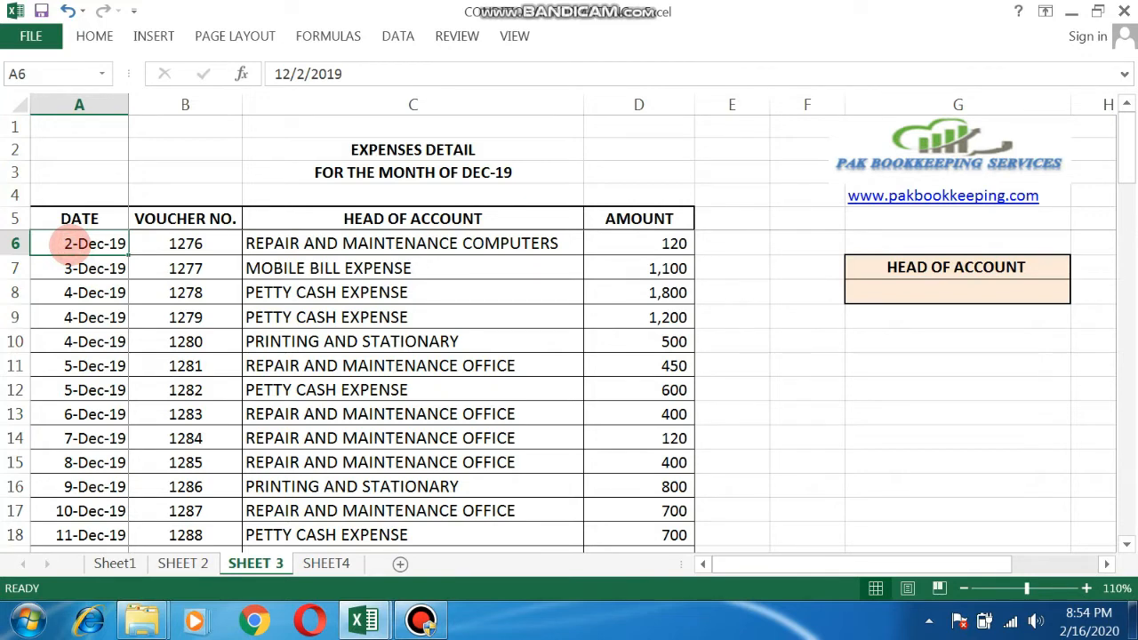
left_click_drag(71, 243, 697, 544)
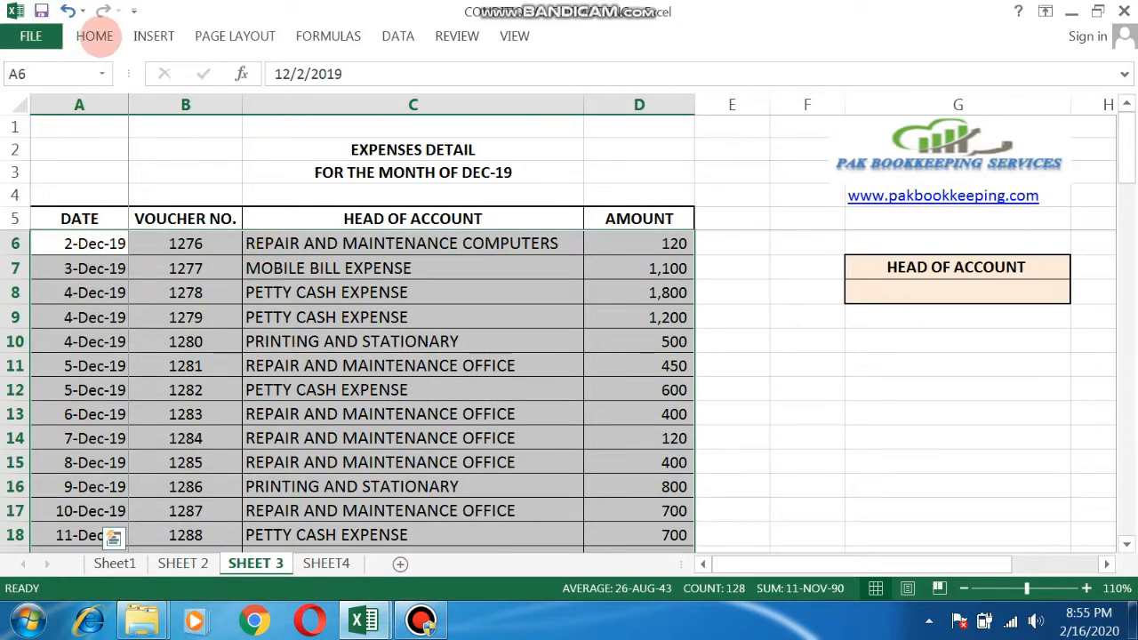
left_click(94, 36)
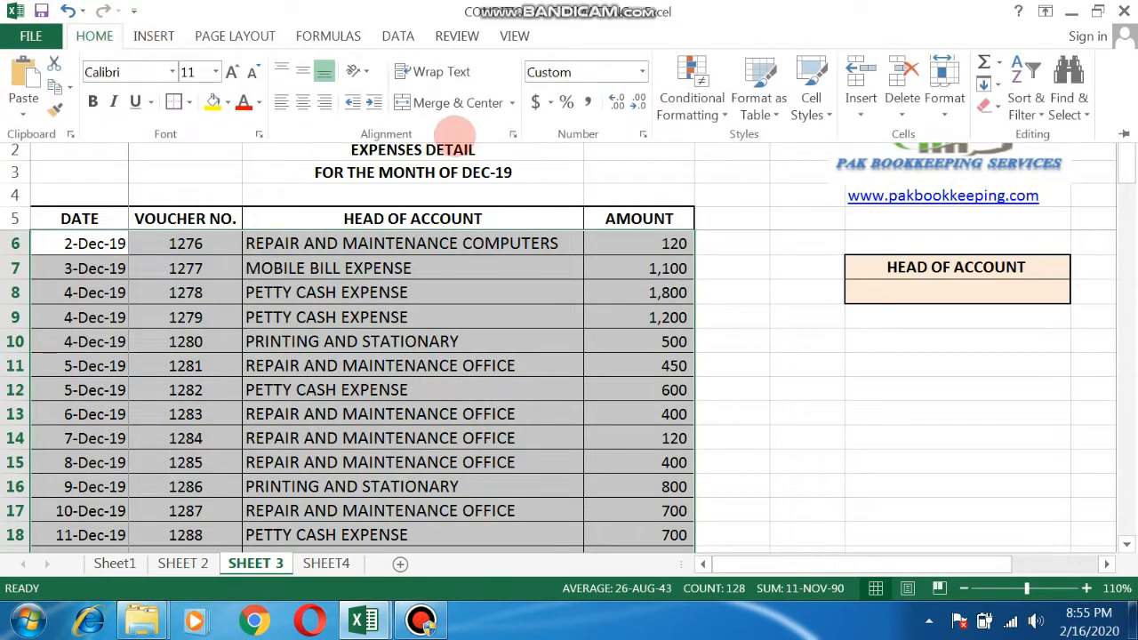
left_click(691, 108)
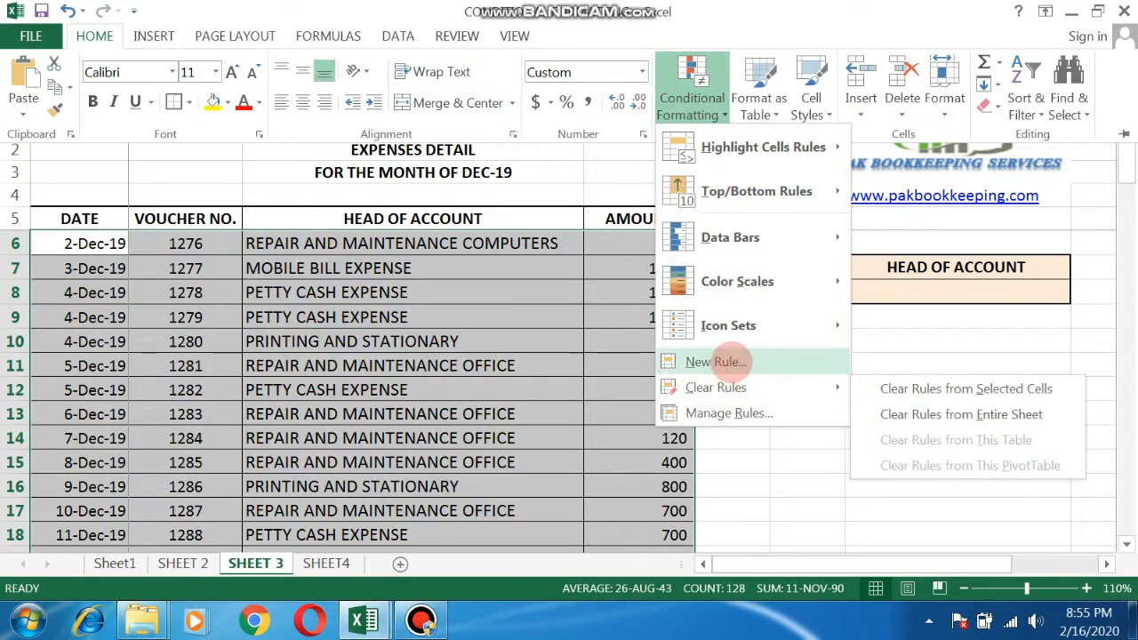
left_click(730, 360)
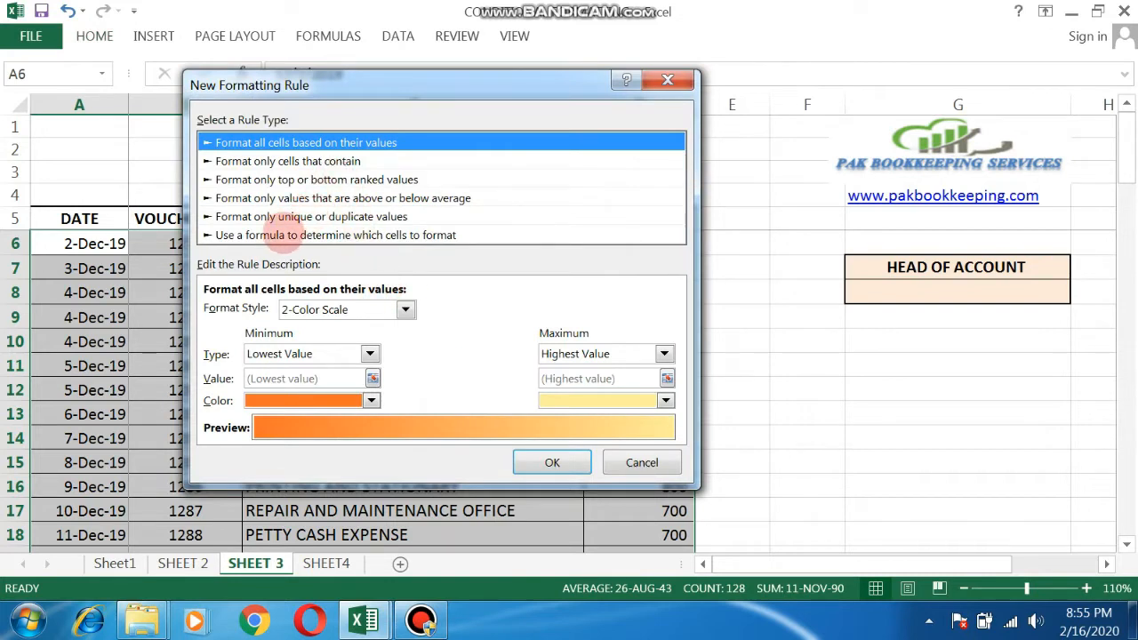
left_click(281, 234)
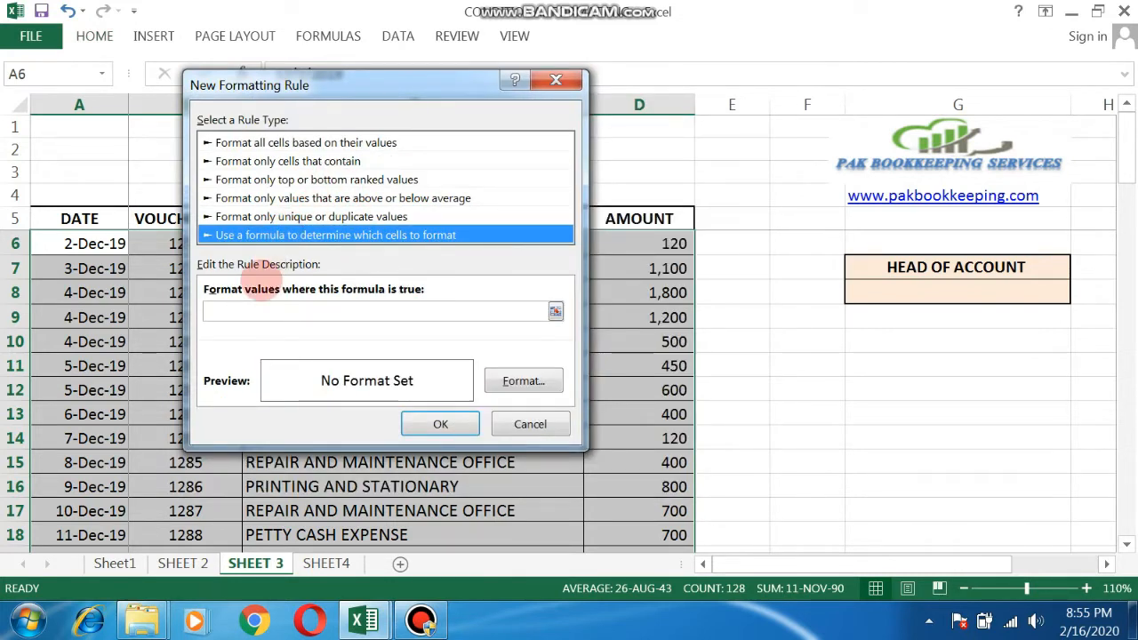
left_click(240, 309)
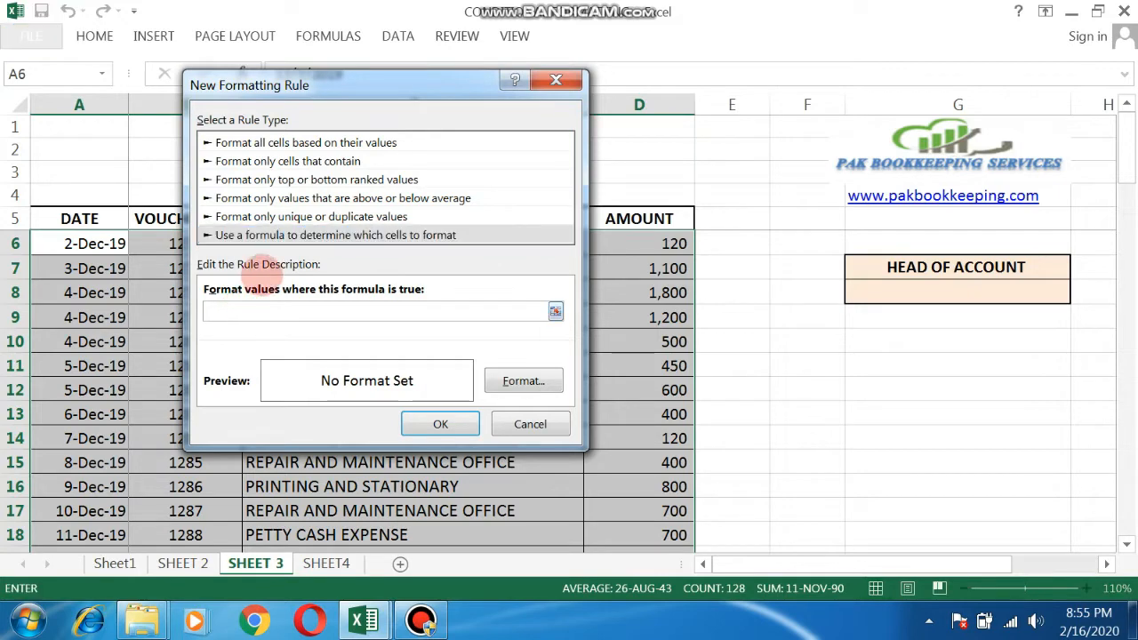
- Enter =$C6=$G$8 as the rule's formula, locking only the column of C6, using the screen magnifier while editing and closing it when done
left_click_drag(332, 85, 633, 120)
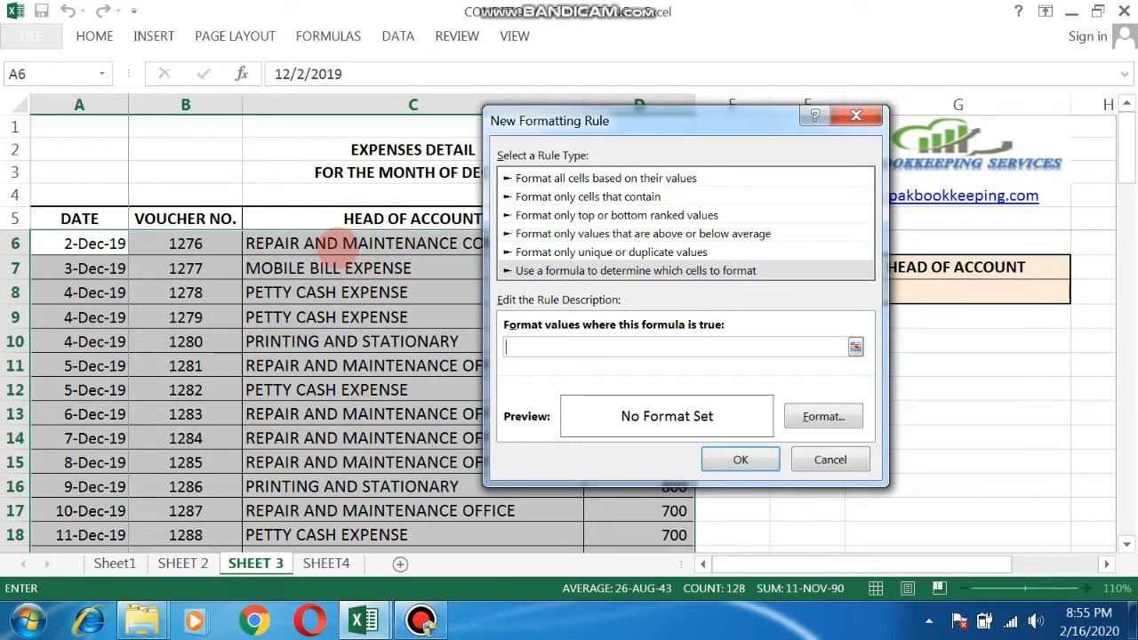
left_click(334, 245)
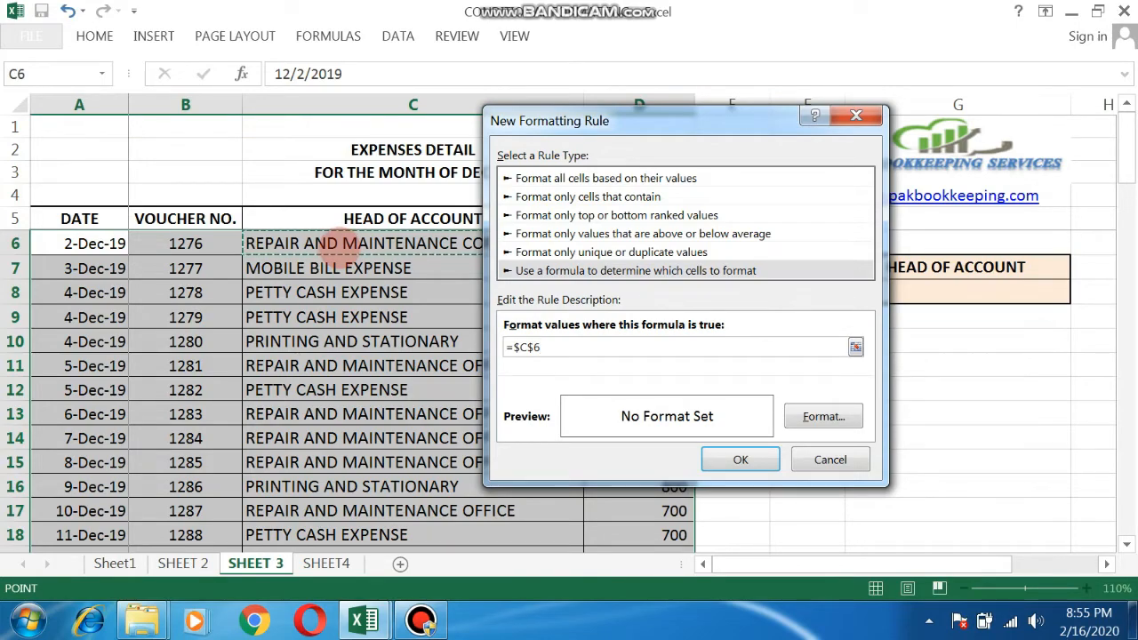
key("super+r")
key("Return")
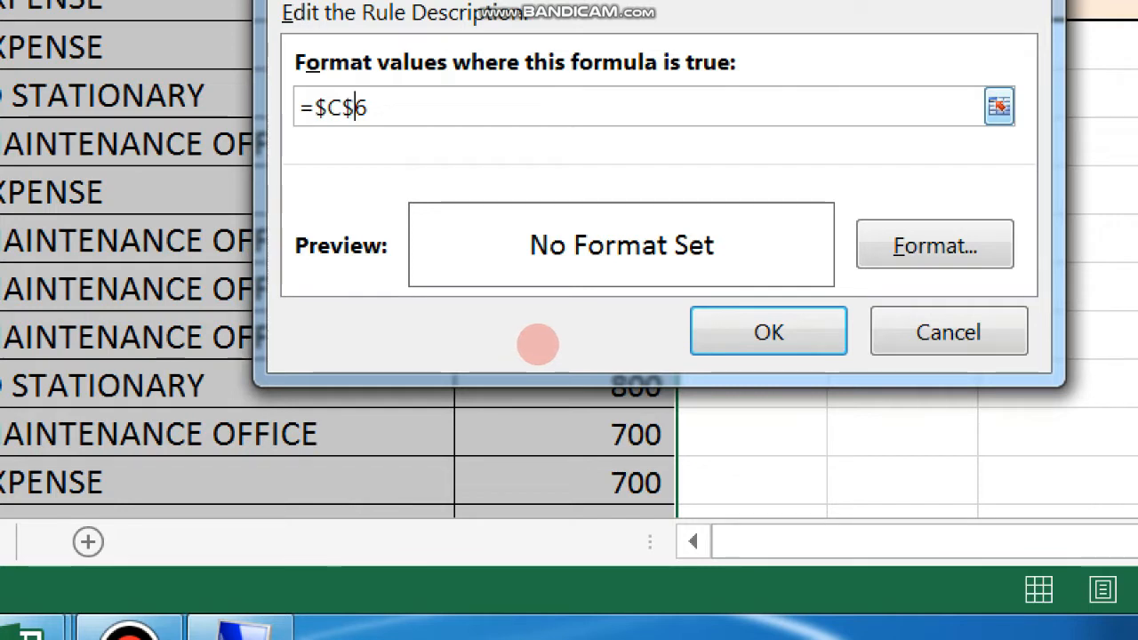
key("BackSpace")
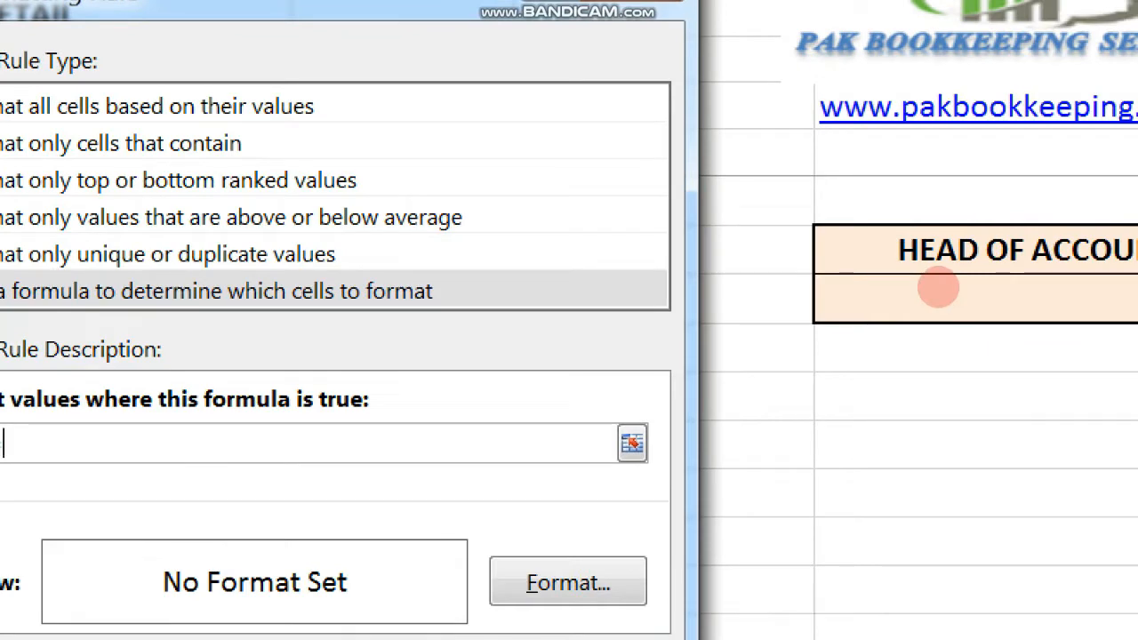
left_click(937, 287)
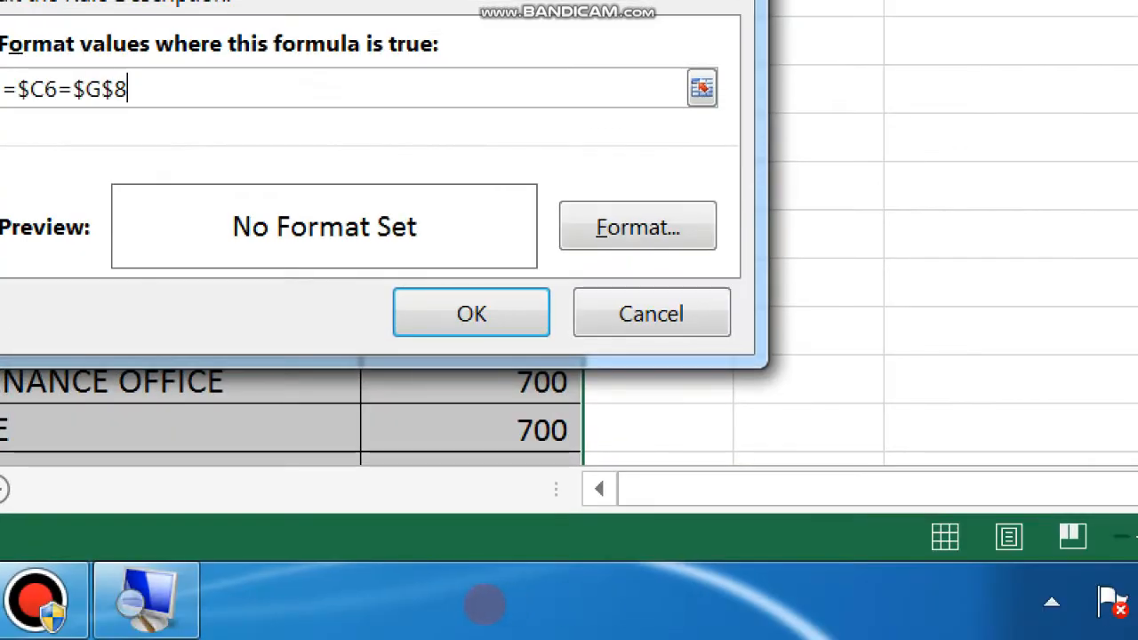
right_click(146, 601)
left_click(63, 500)
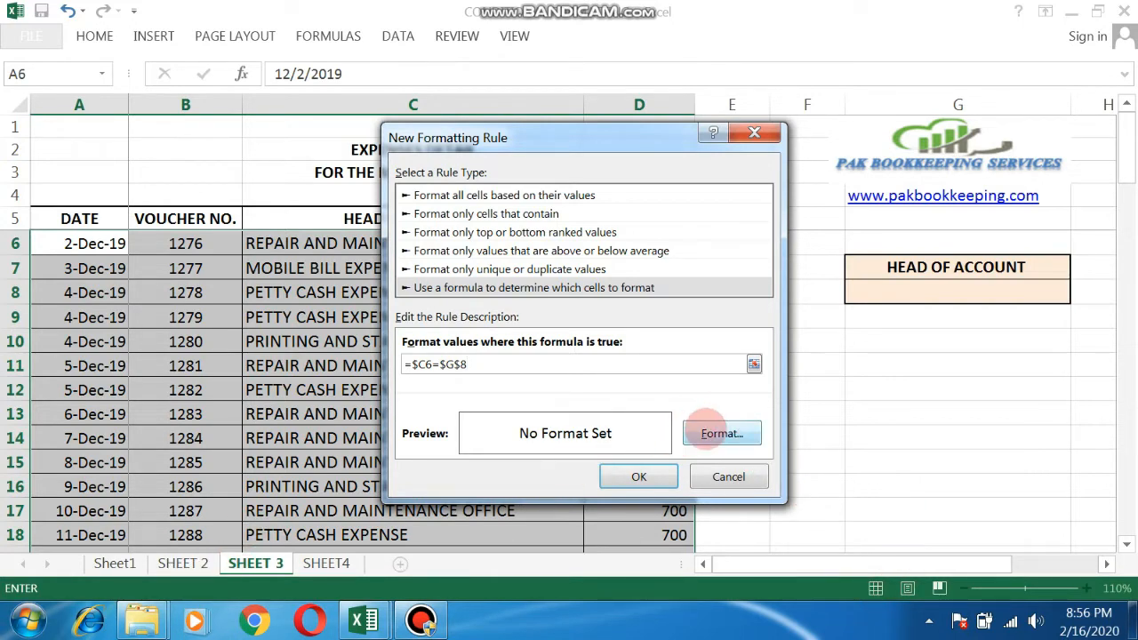
- Give the rule a medium light blue fill and apply it to the selected expense rows
left_click(715, 433)
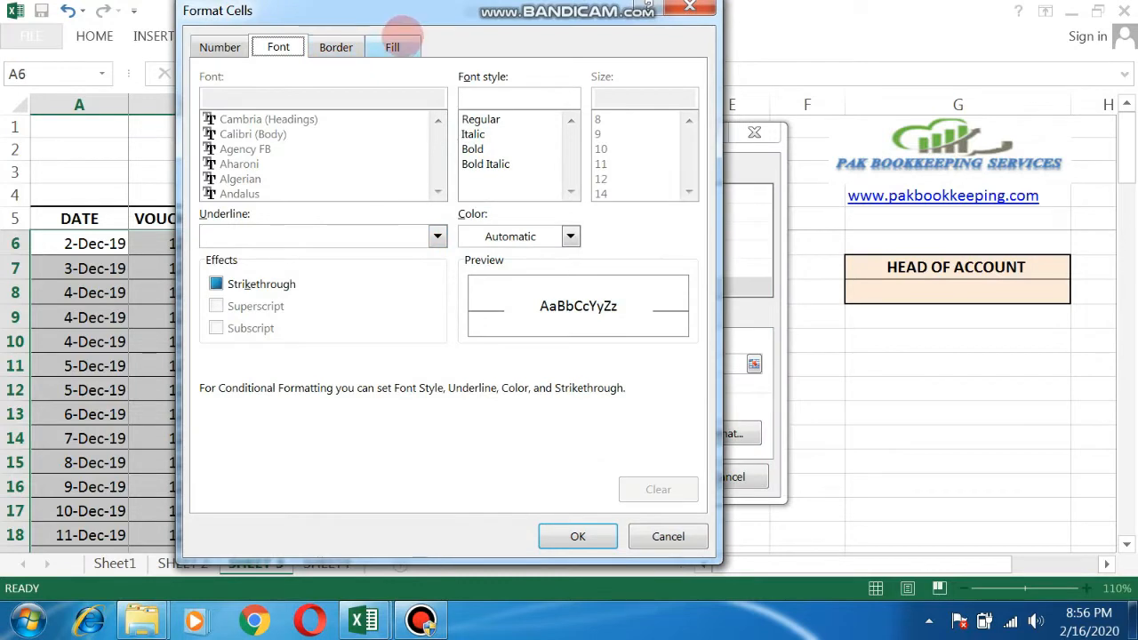
left_click(395, 45)
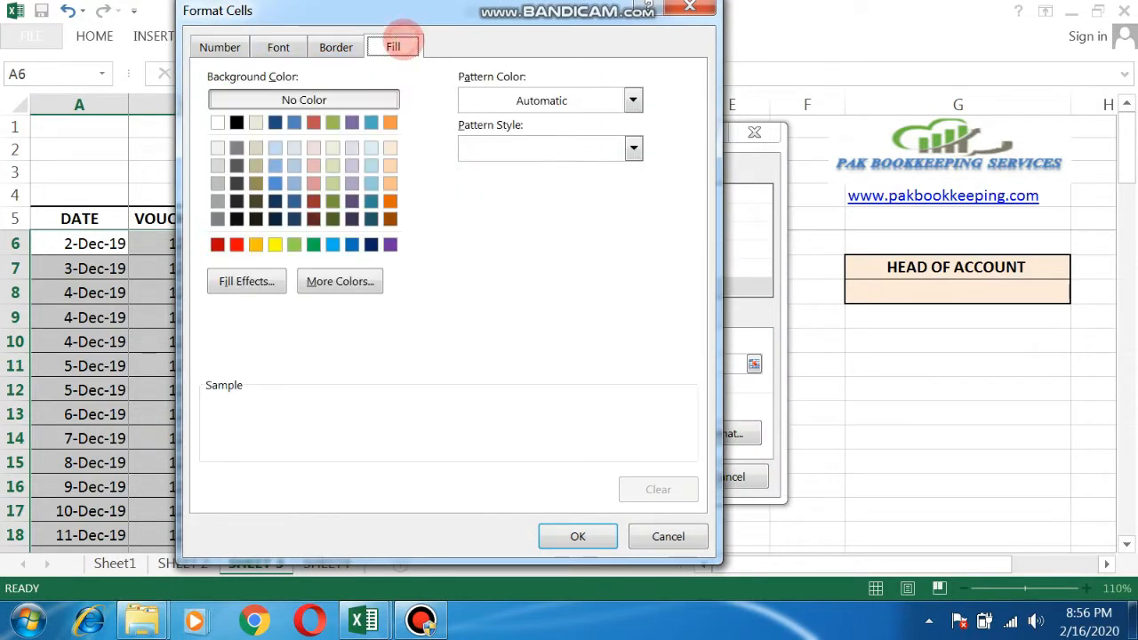
left_click(295, 183)
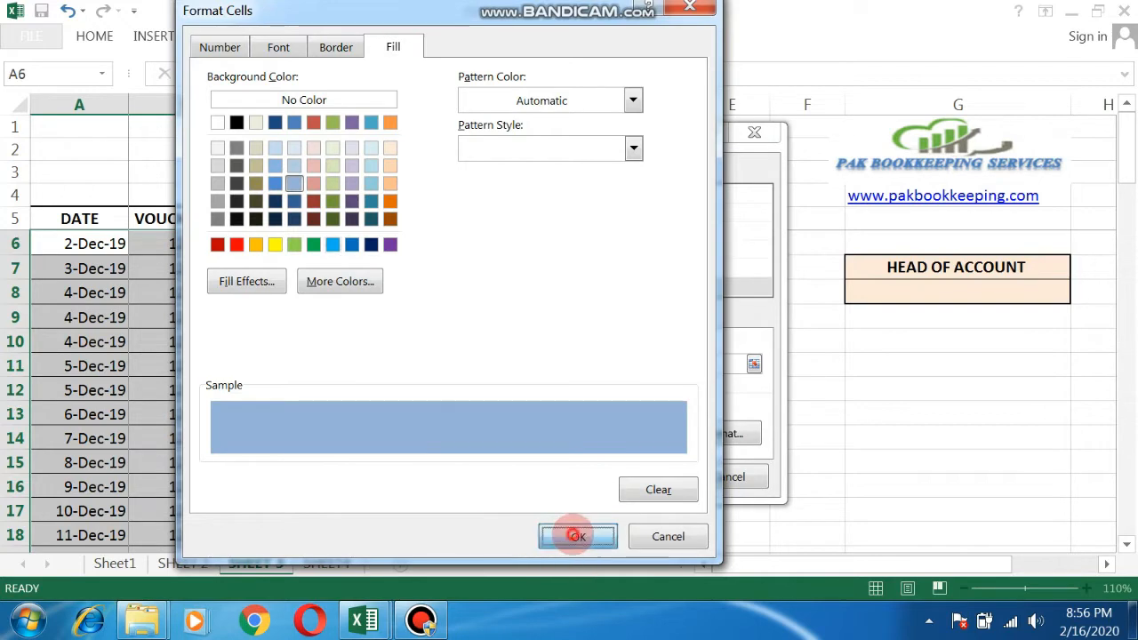
left_click(551, 537)
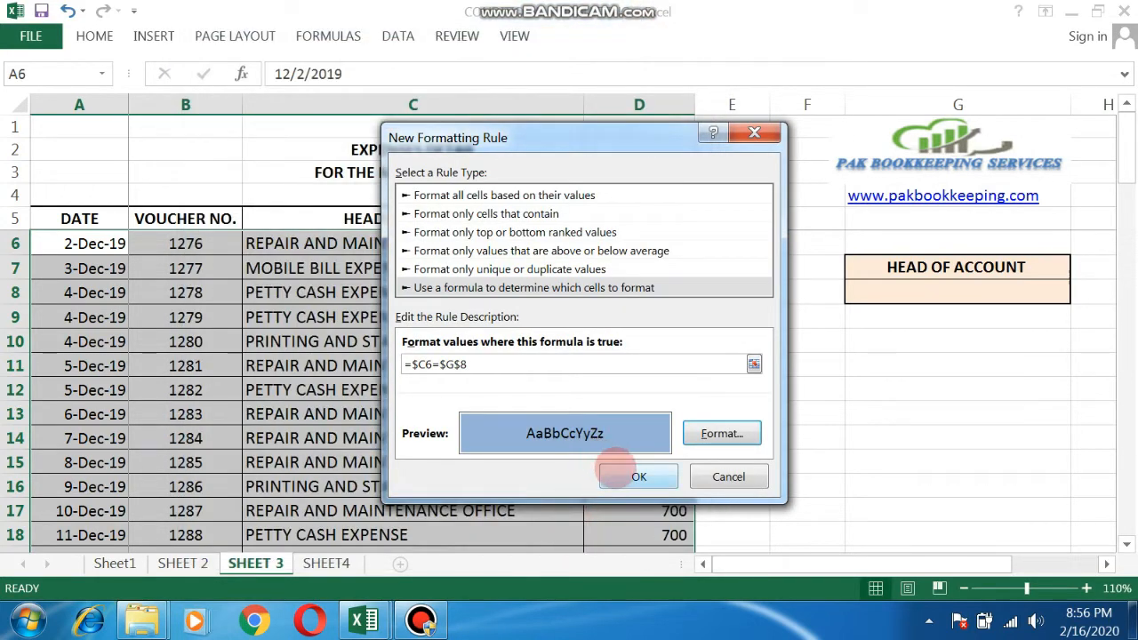
left_click(616, 468)
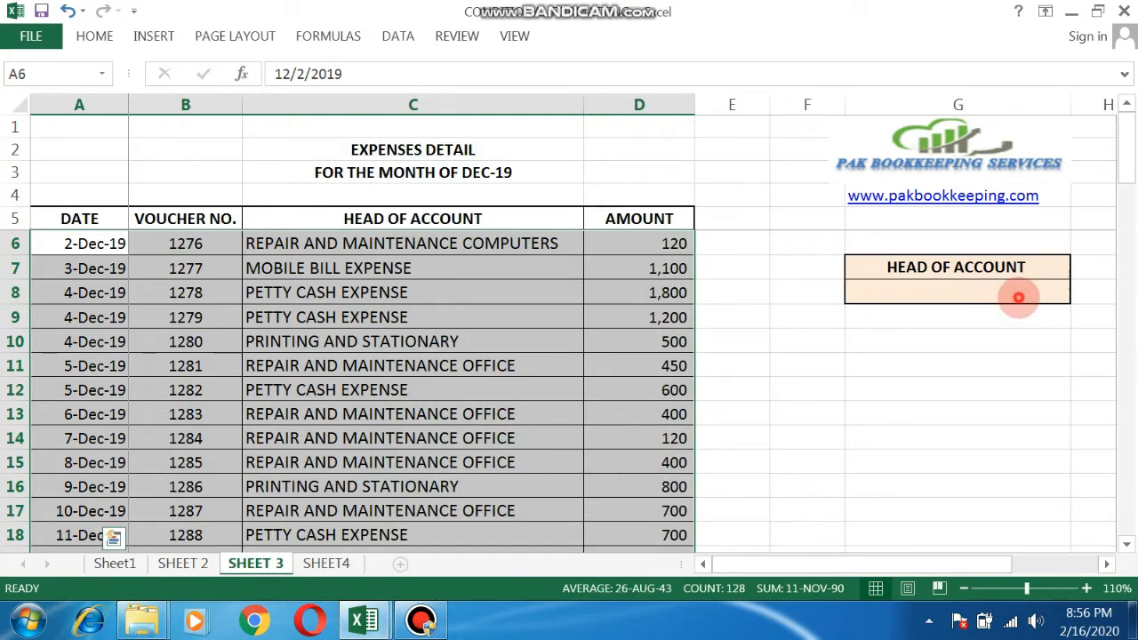
- Open data validation for the blank HEAD OF ACCOUNT cell G8 and allow List entries
left_click(1018, 297)
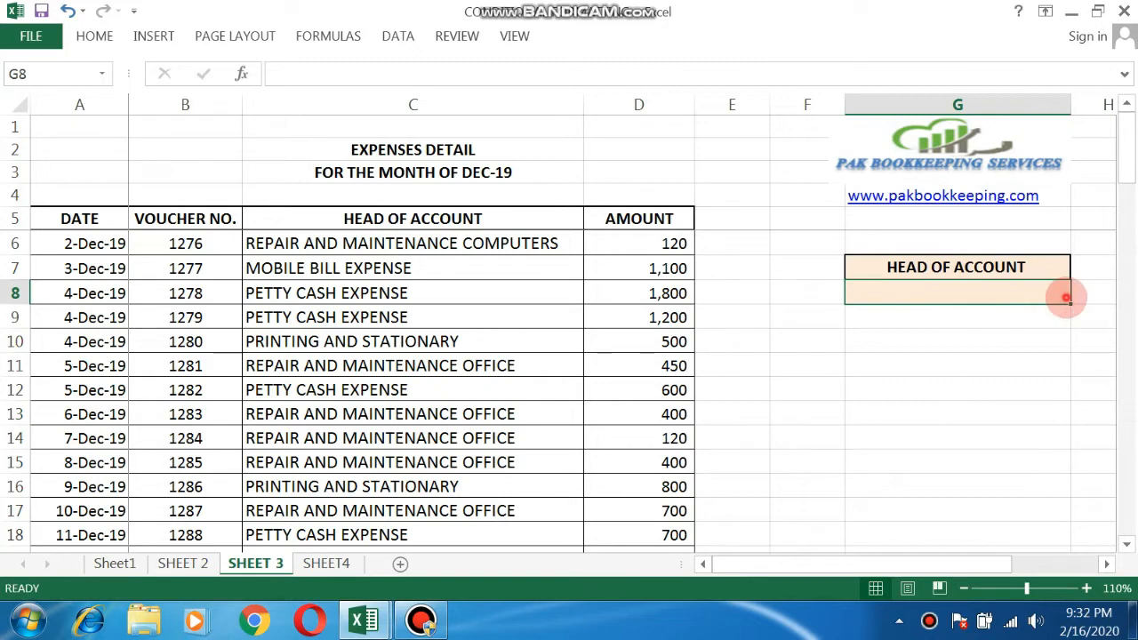
left_click(1040, 340)
left_click(957, 293)
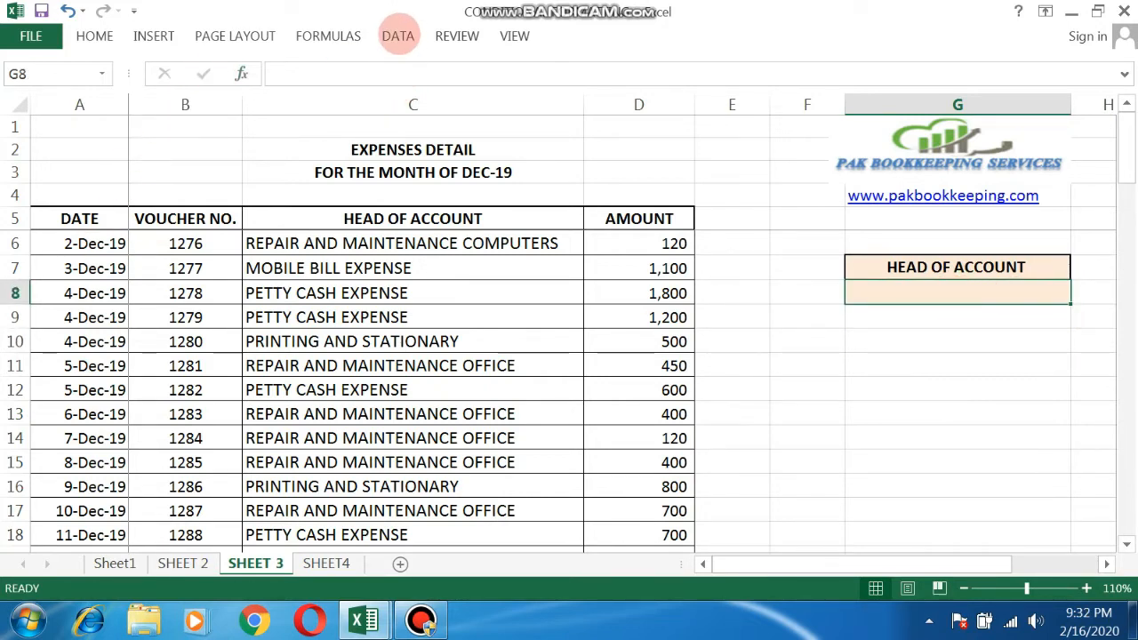
left_click(398, 35)
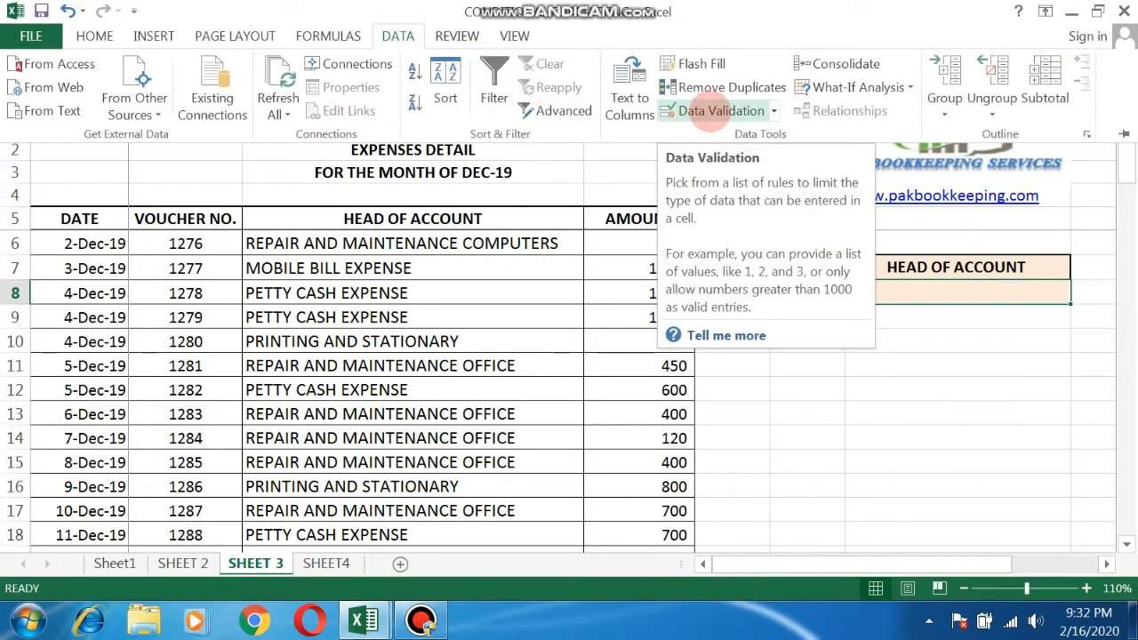
left_click(711, 111)
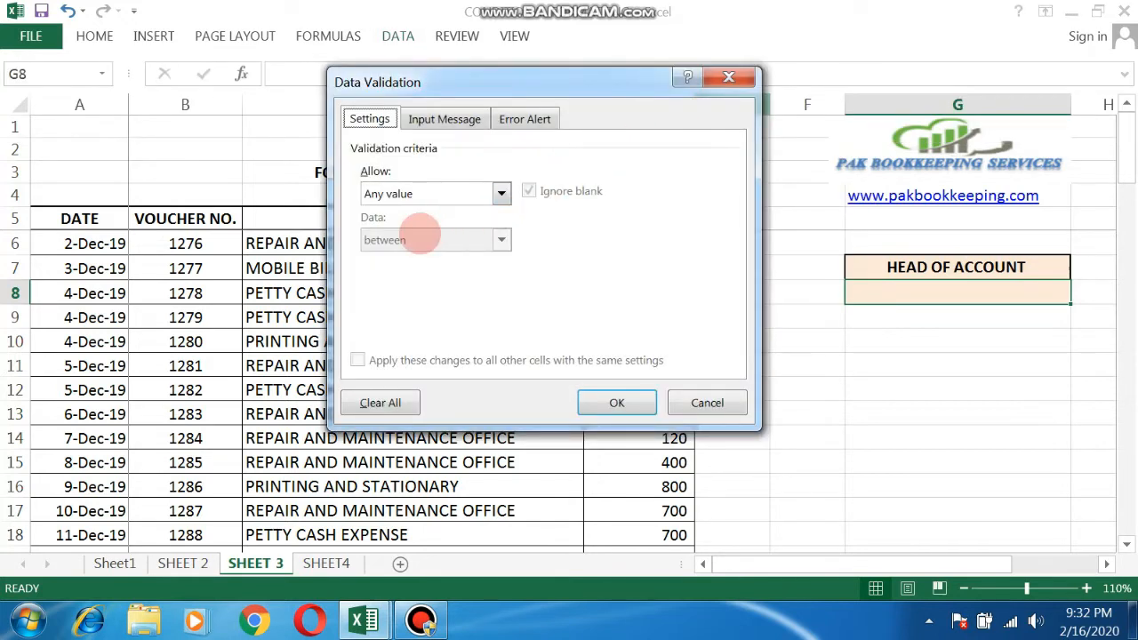
left_click(500, 193)
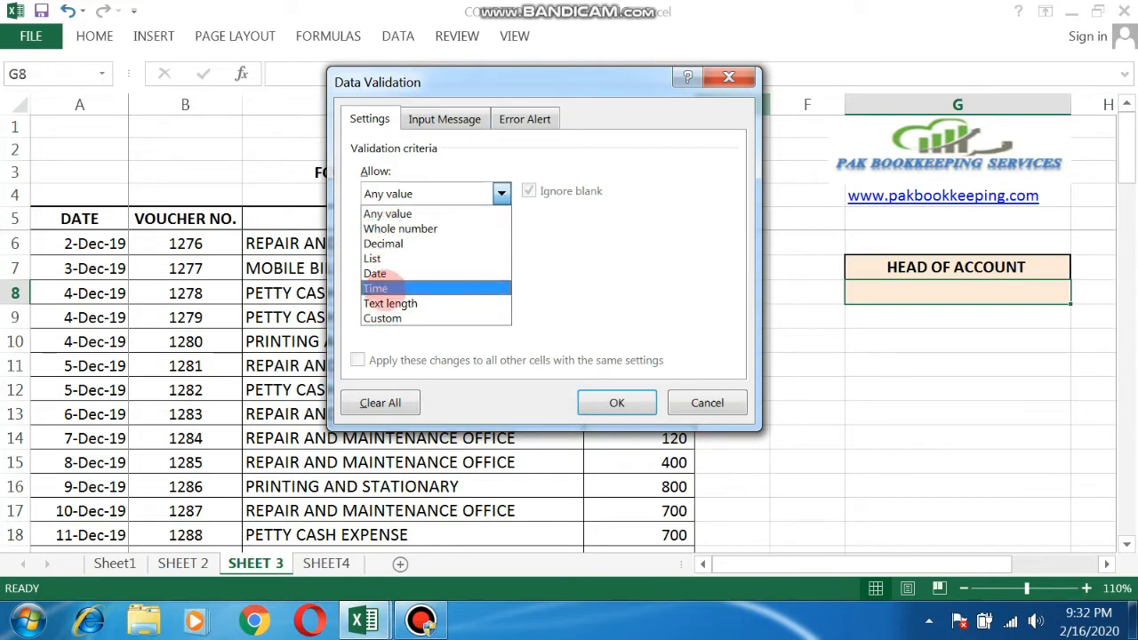
left_click(373, 258)
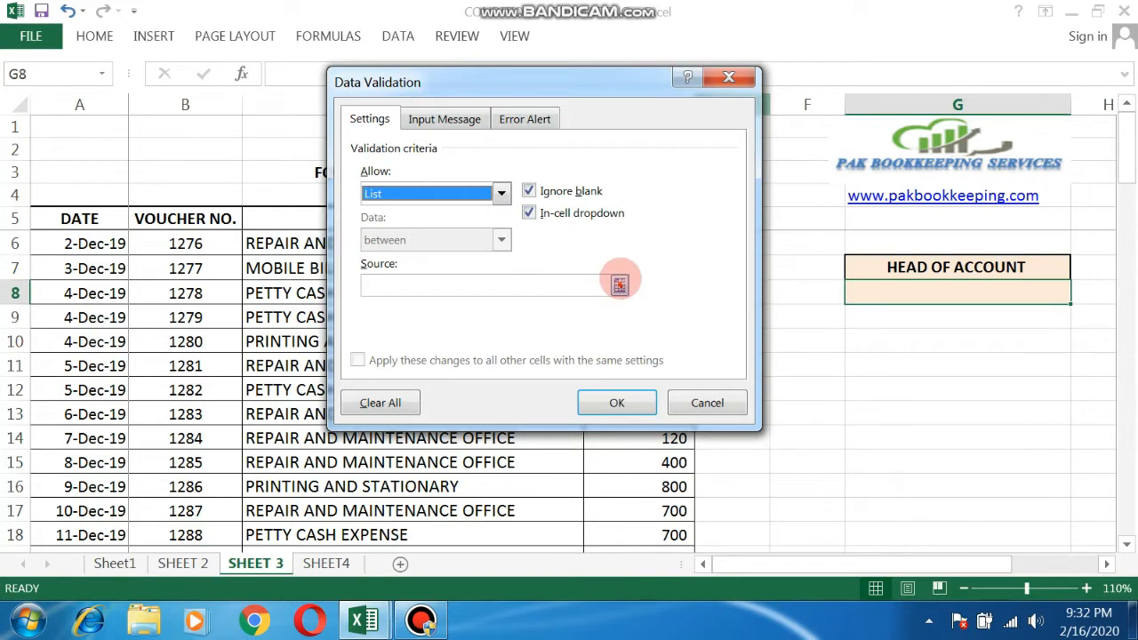
- Use the heads of account in Sheet1 B6:B15 as the list source for G8 and apply the validation
left_click(619, 283)
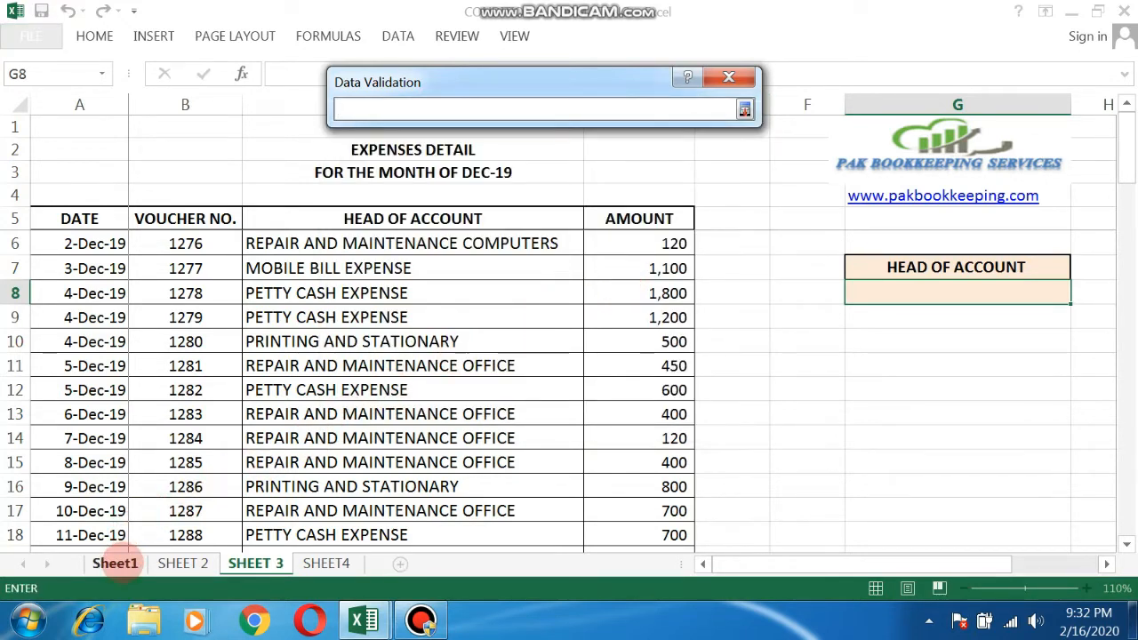
left_click(115, 563)
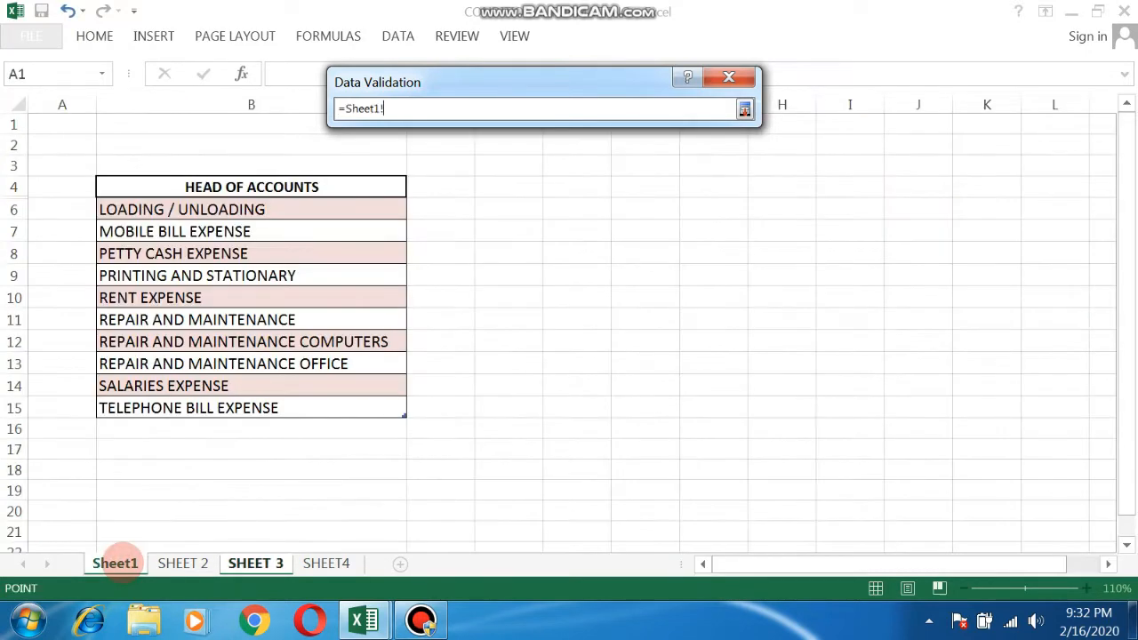
left_click_drag(178, 209, 178, 414)
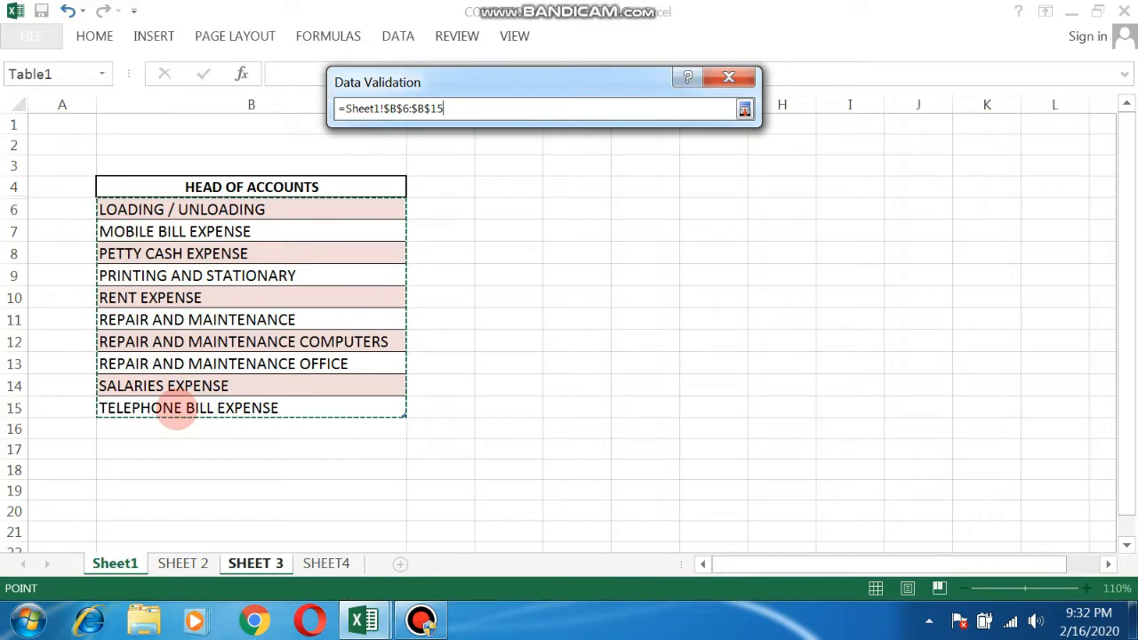
key("Return")
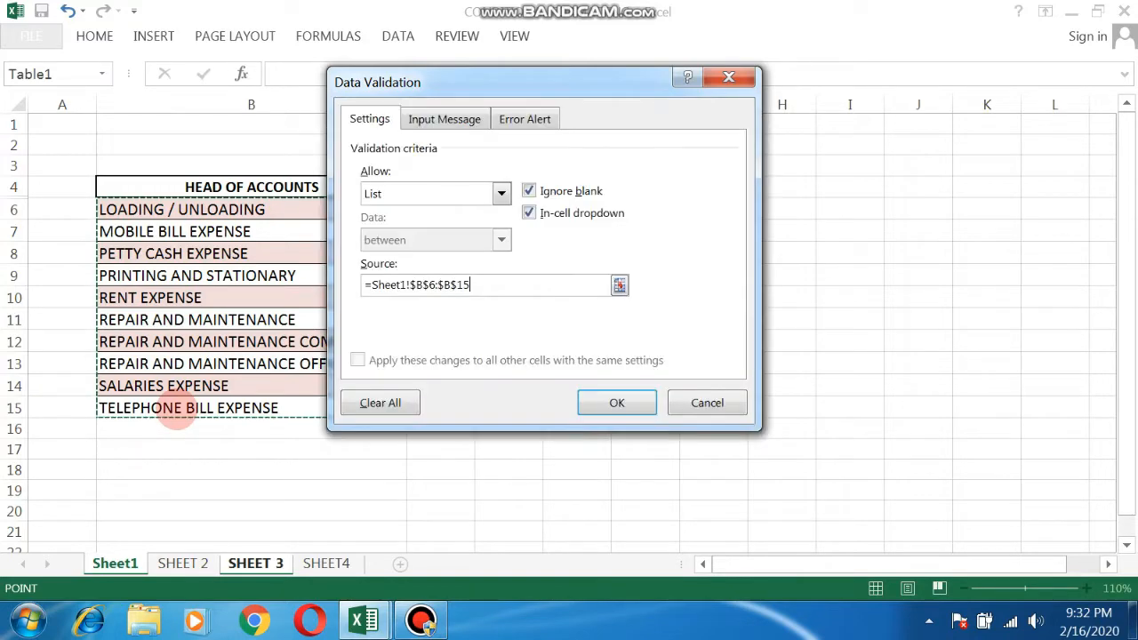
key("Return")
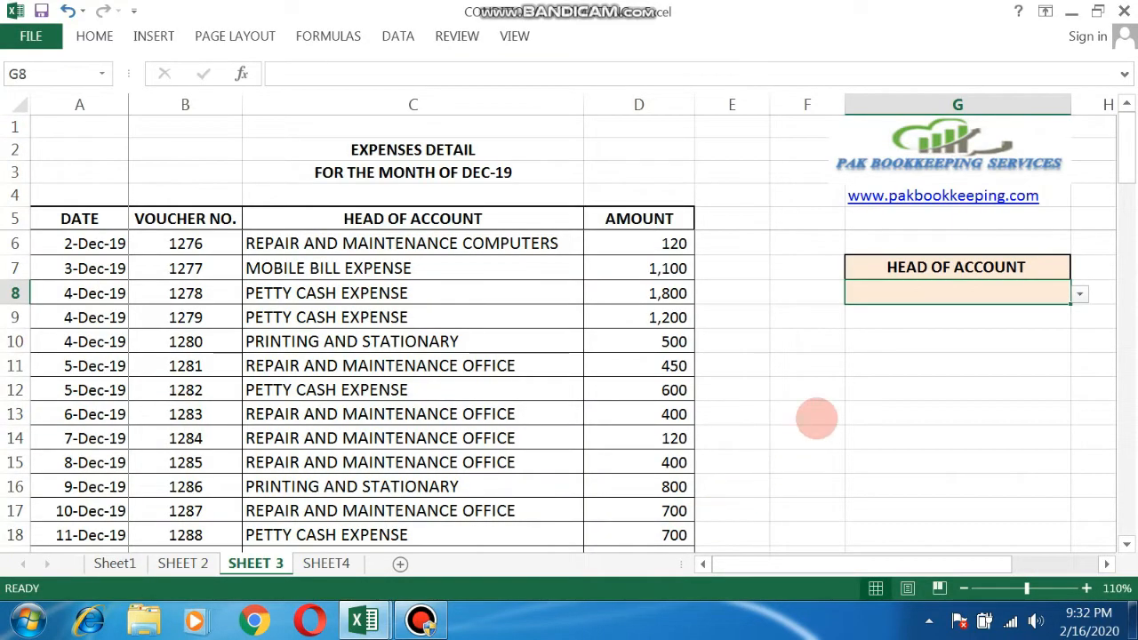
- Choose PETTY CASH EXPENSE as the head of account in G8 to test the row highlighting
left_click(1077, 295)
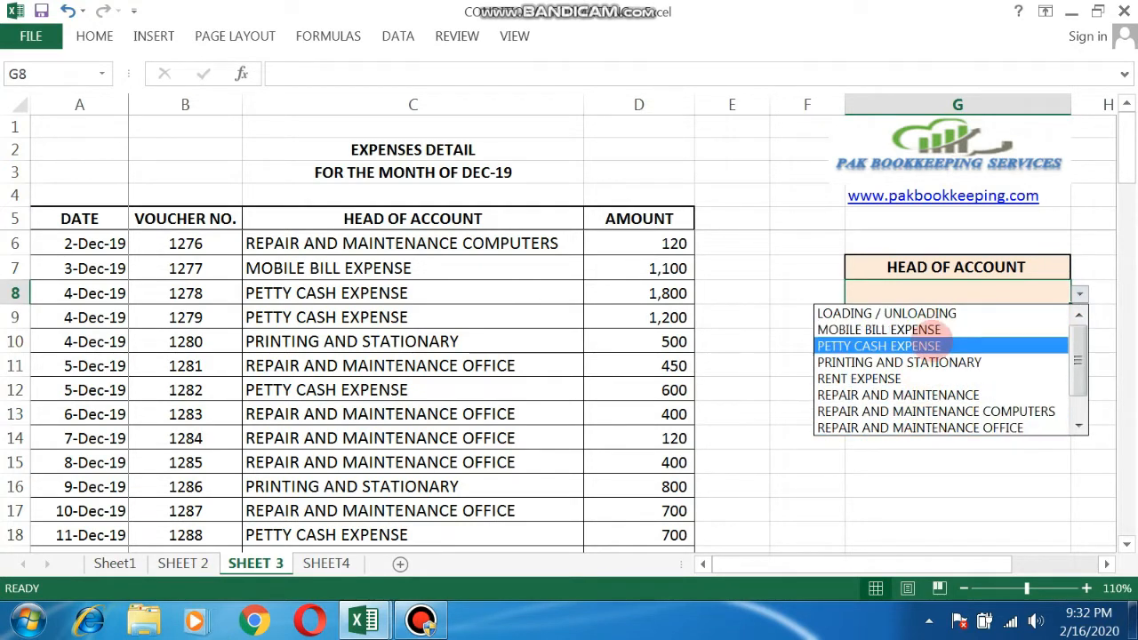
left_click(924, 345)
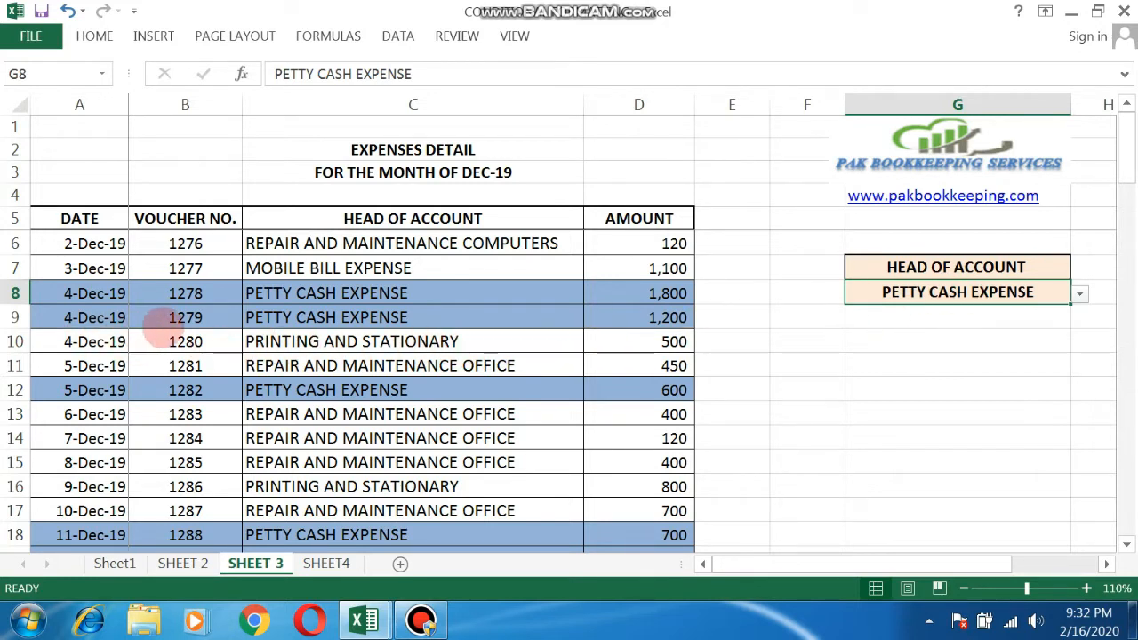
left_click(952, 363)
left_click(978, 291)
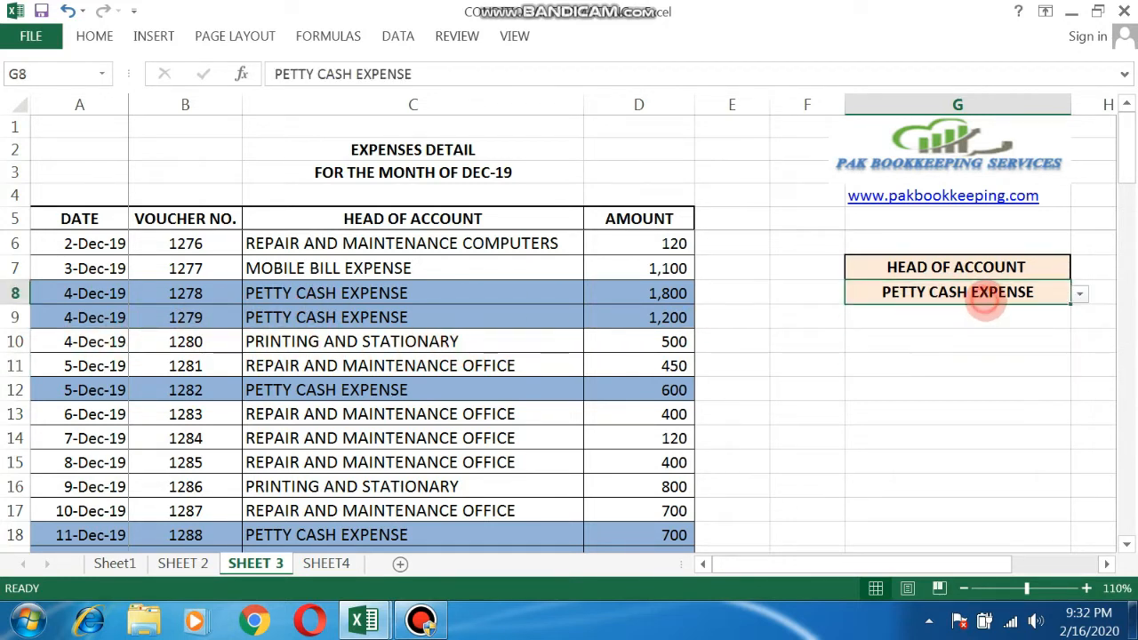
- Switch G8 to REPAIR AND MAINTENANCE and check the expense list for the matching highlighted row
left_click(1078, 294)
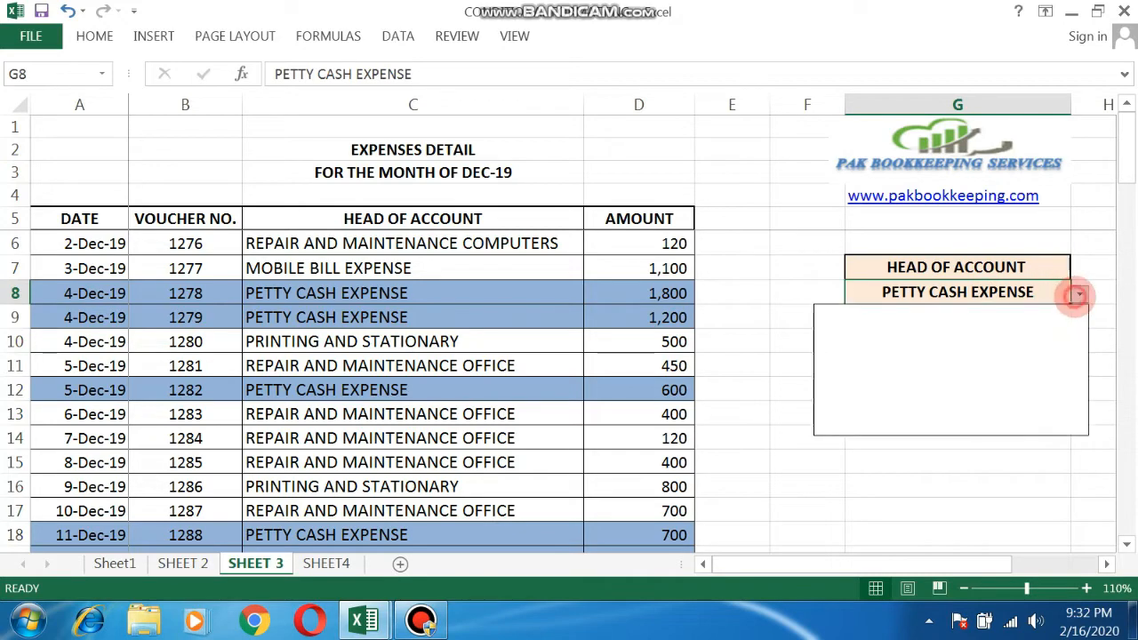
left_click(949, 360)
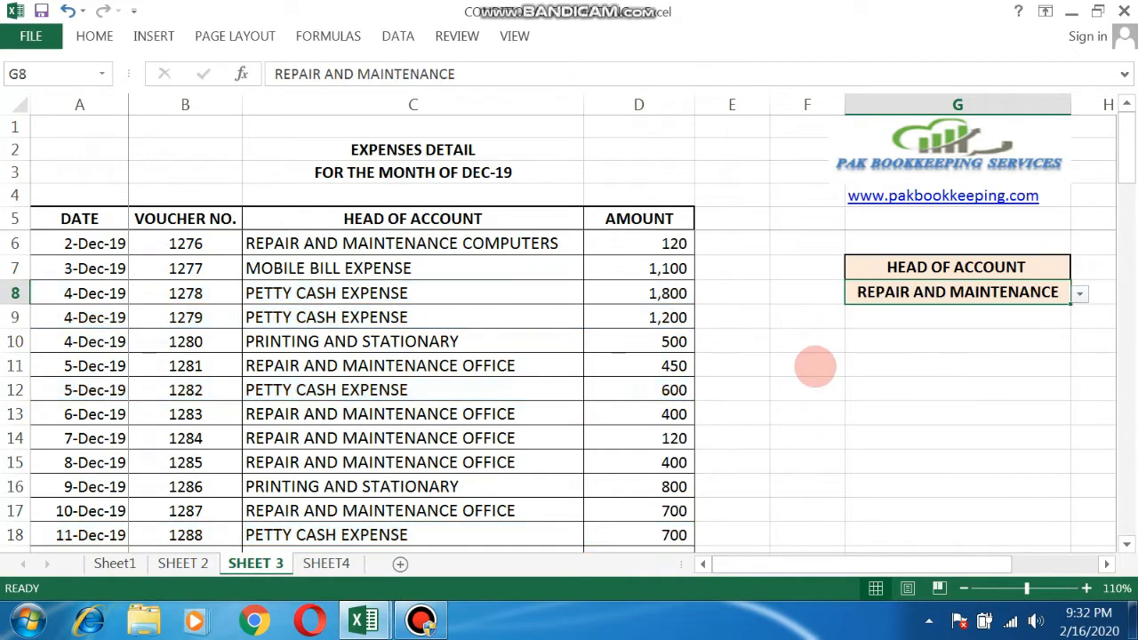
scroll(808, 363, "down", 6)
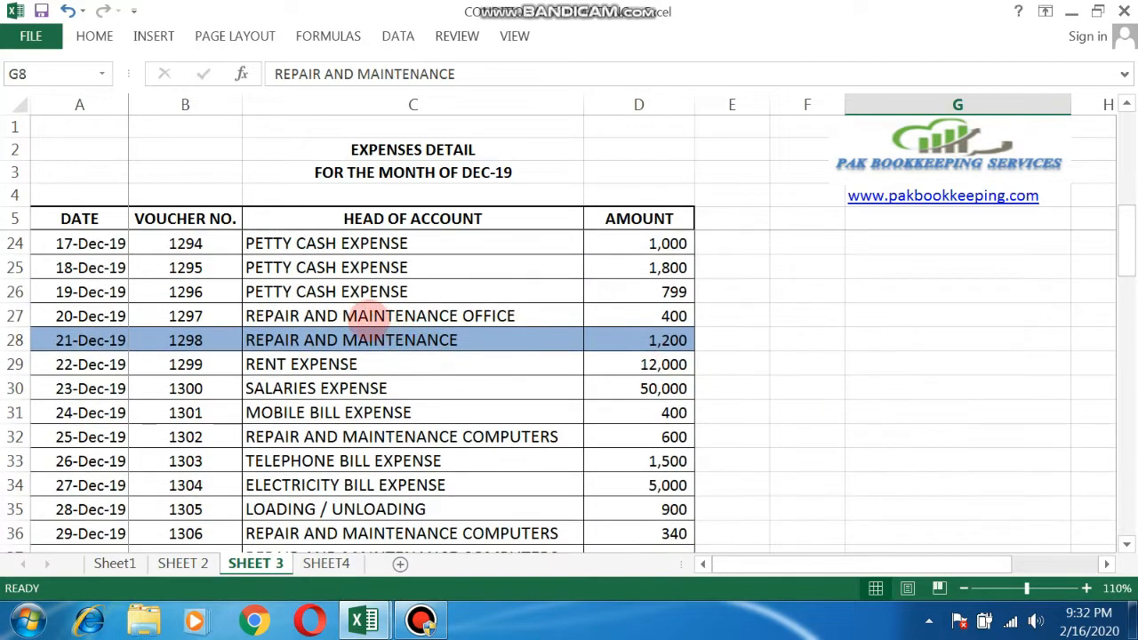
left_click(341, 345)
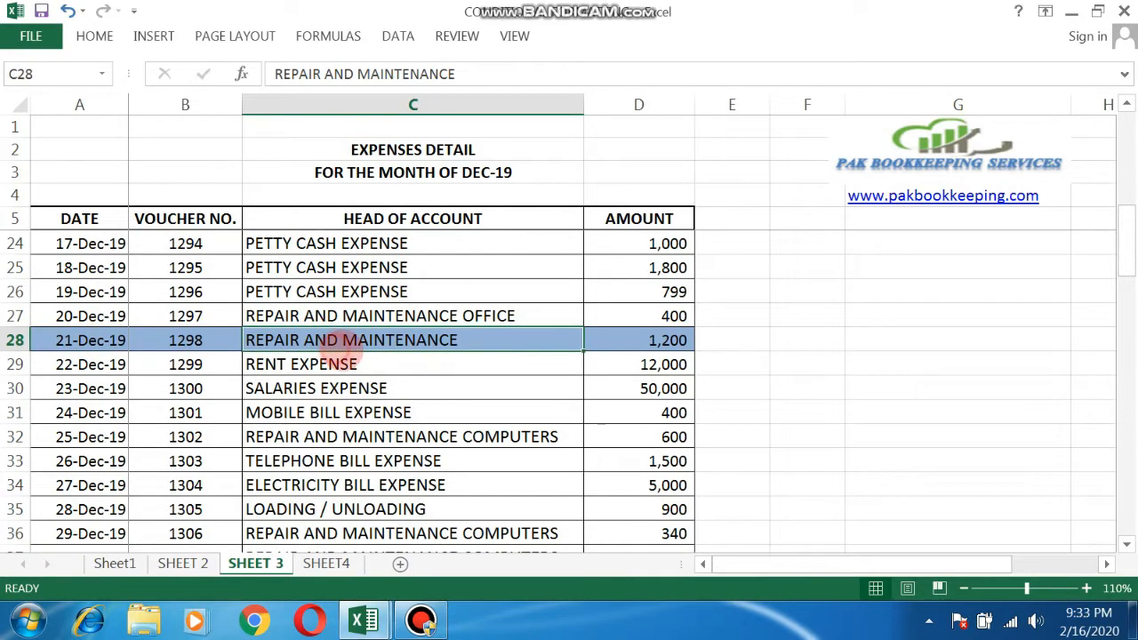
scroll(356, 350, "up", 5)
scroll(342, 342, "down", 3)
scroll(356, 331, "up", 4)
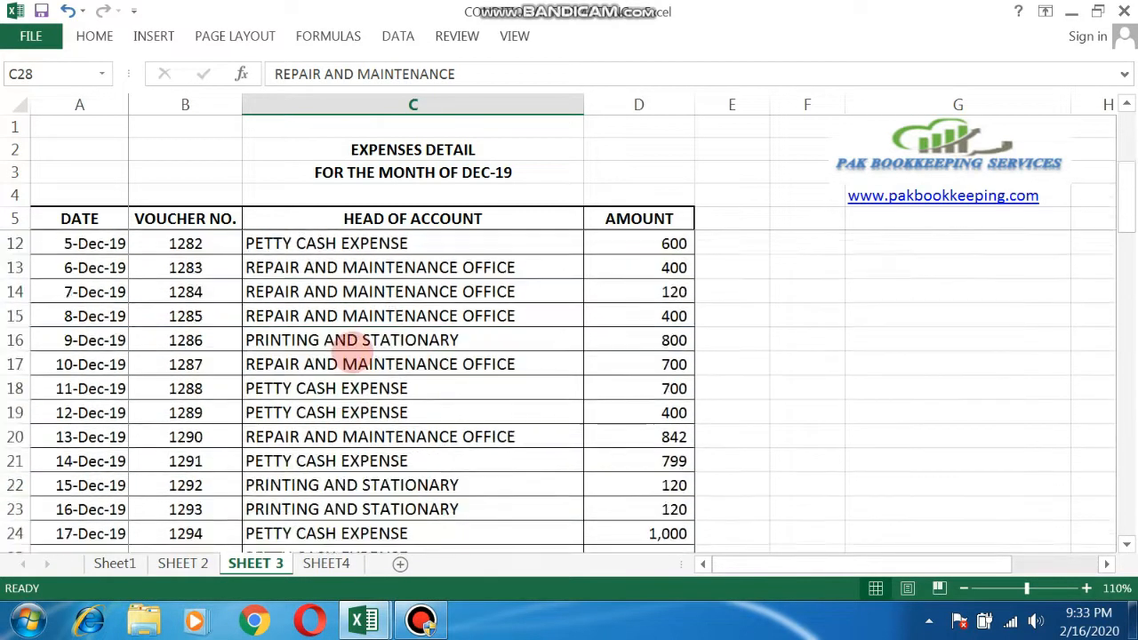
- Clear the head of account in G8 and look through the expense rows for remaining highlights
left_click(911, 302)
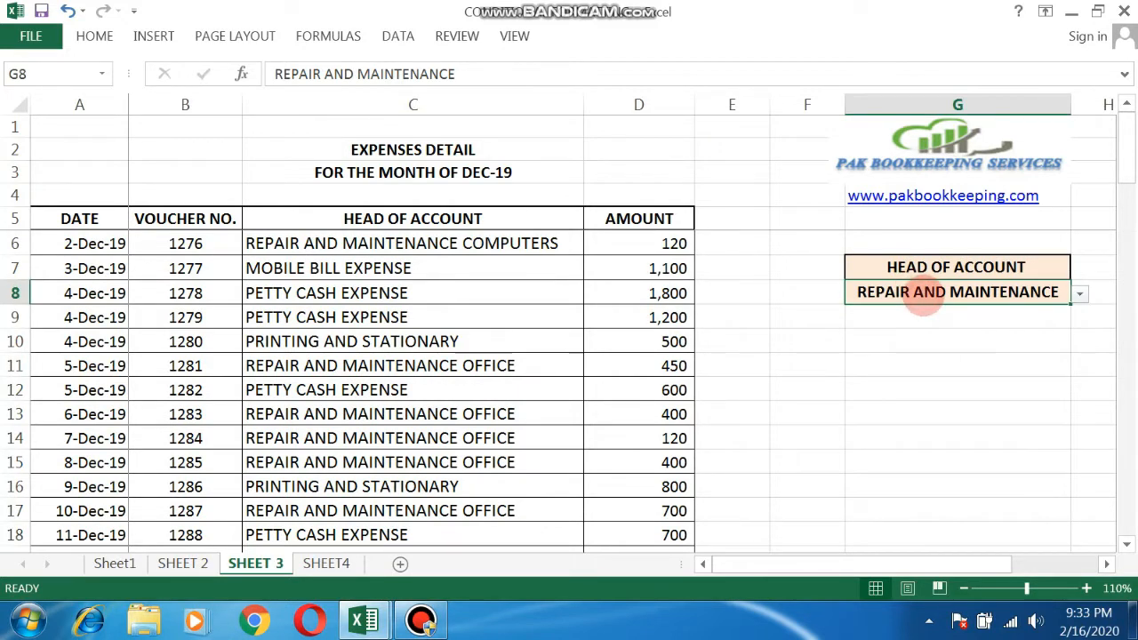
key("Delete")
scroll(922, 296, "down", 12)
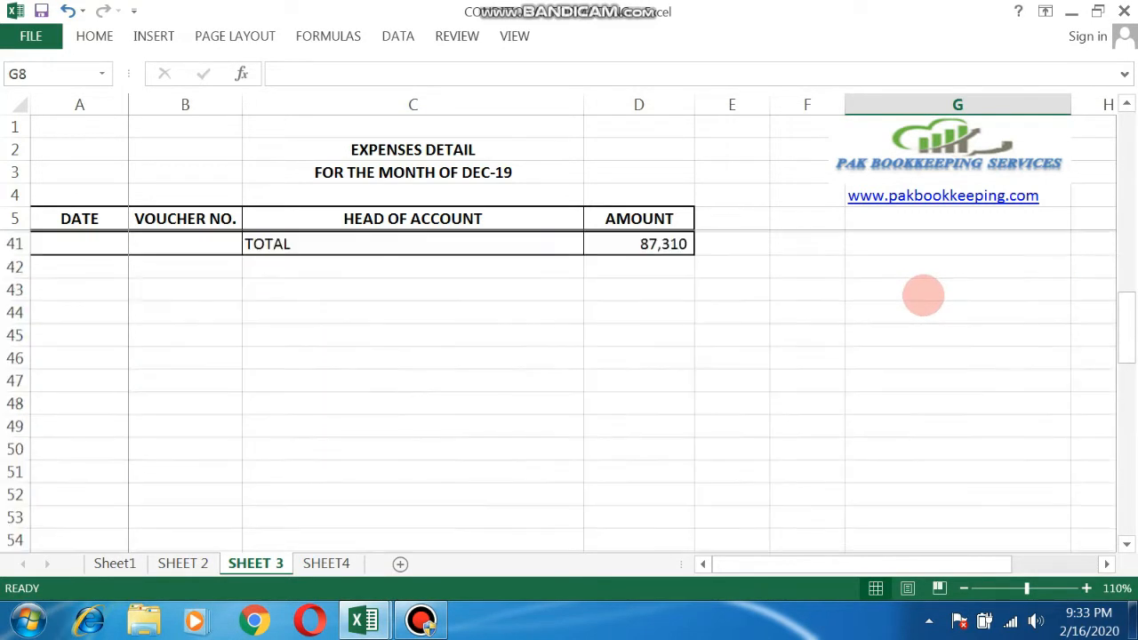
scroll(923, 297, "up", 12)
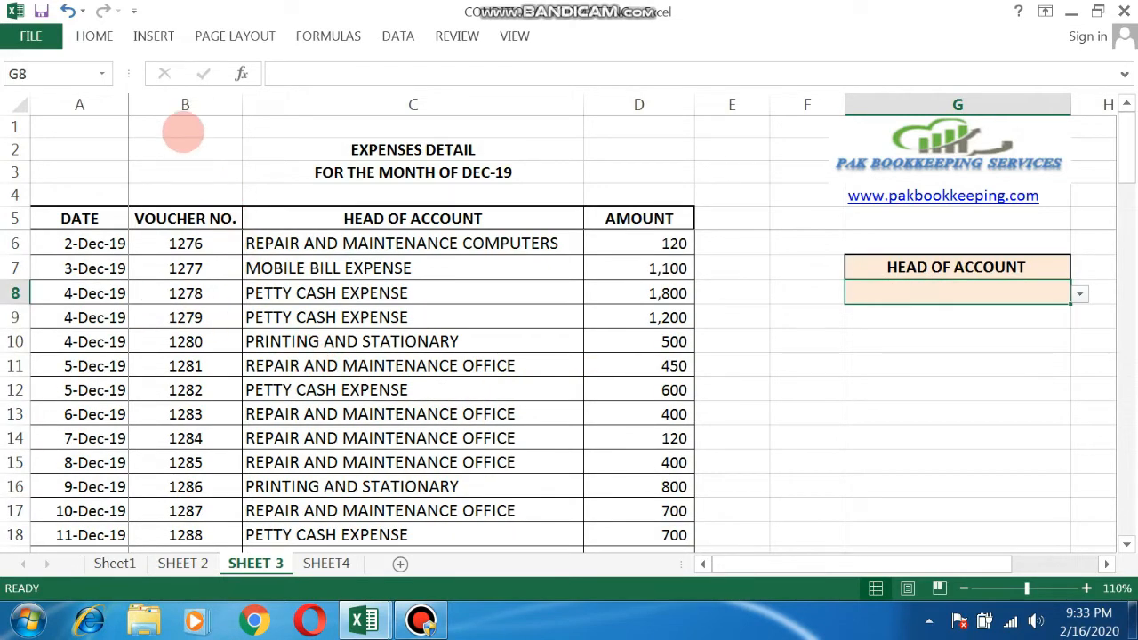
left_click(183, 128)
left_click(185, 105)
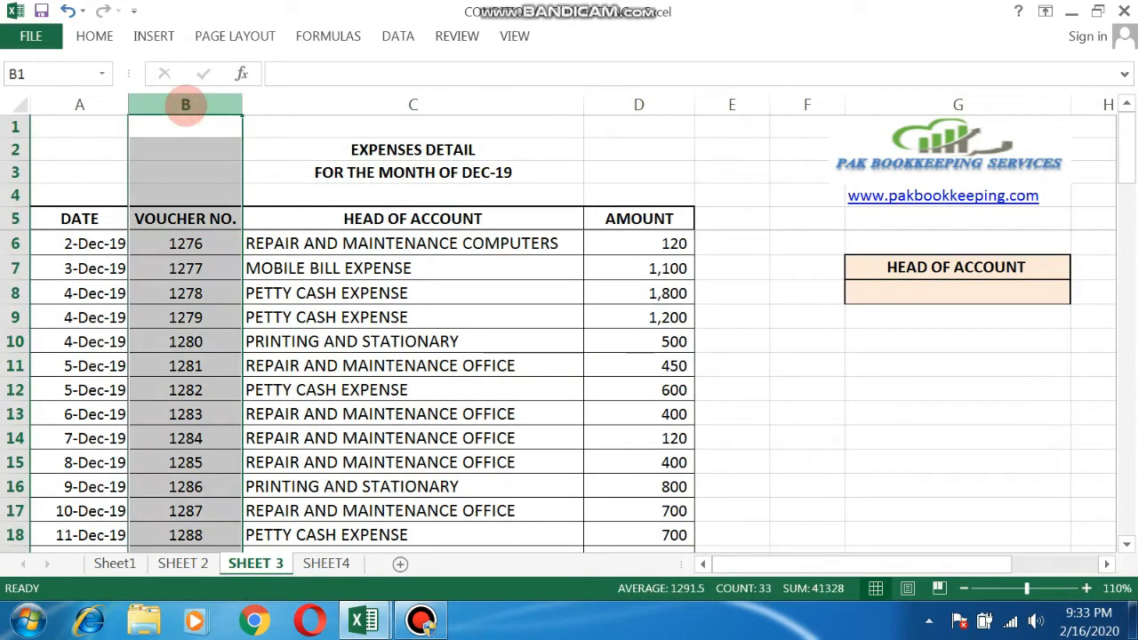
left_click_drag(201, 111, 367, 99)
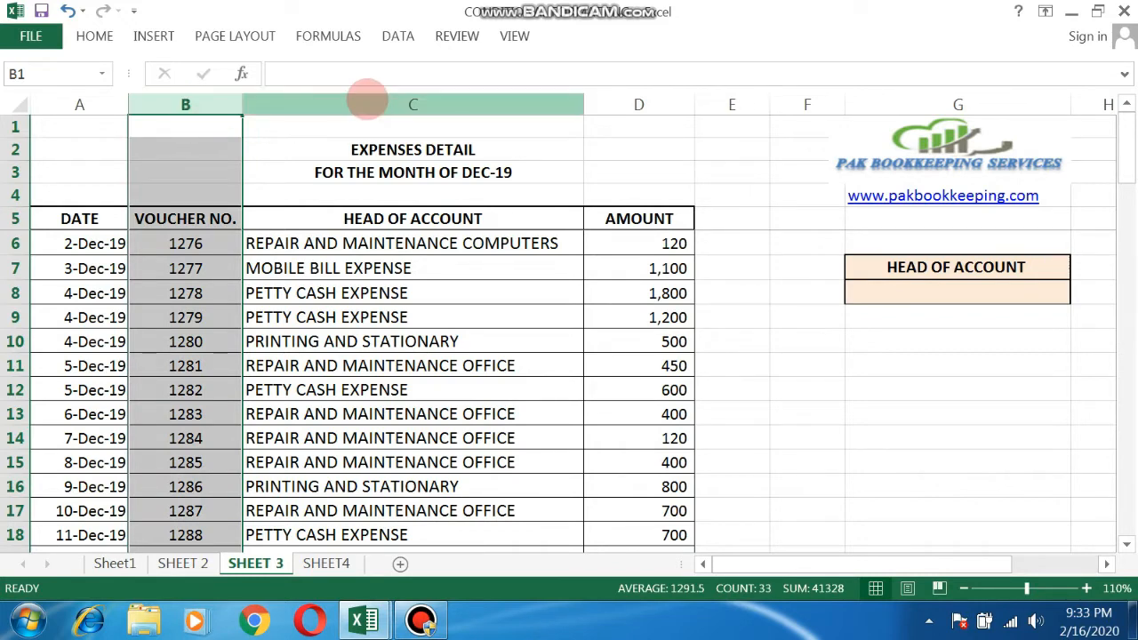
left_click(369, 111)
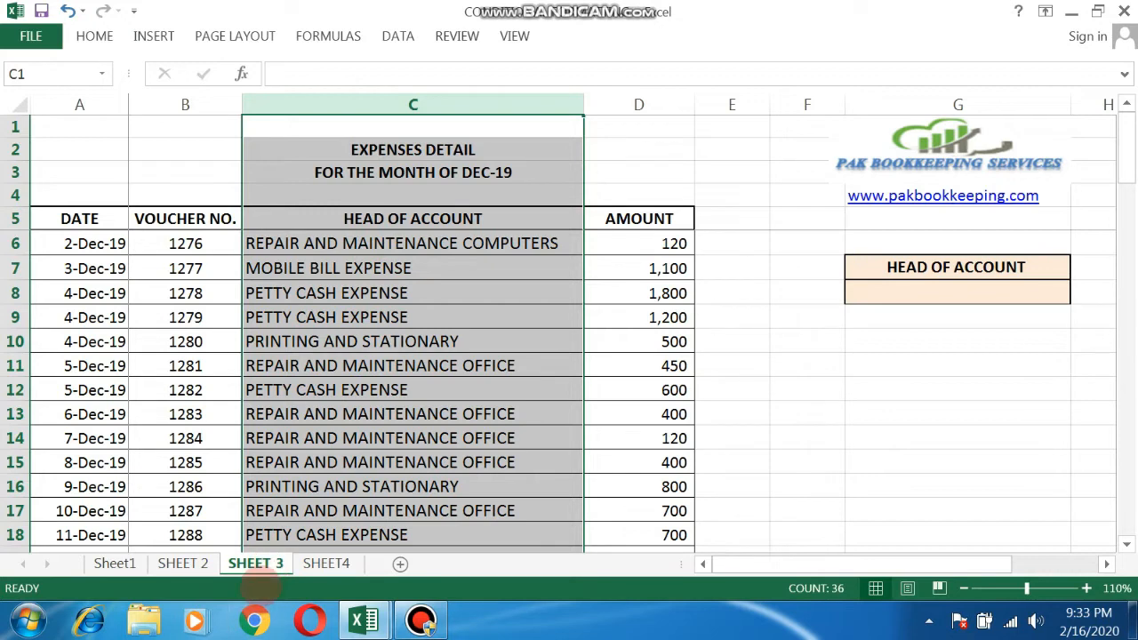
- On SHEET4, select all expense entries in A6:D37 below the table headers
left_click(325, 563)
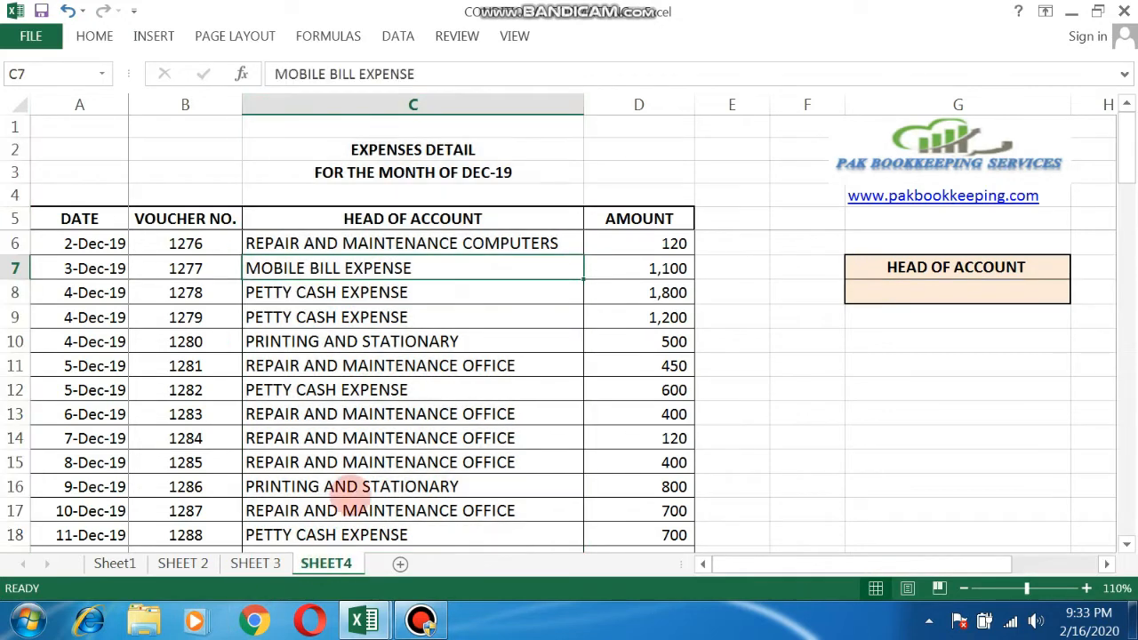
left_click(407, 243)
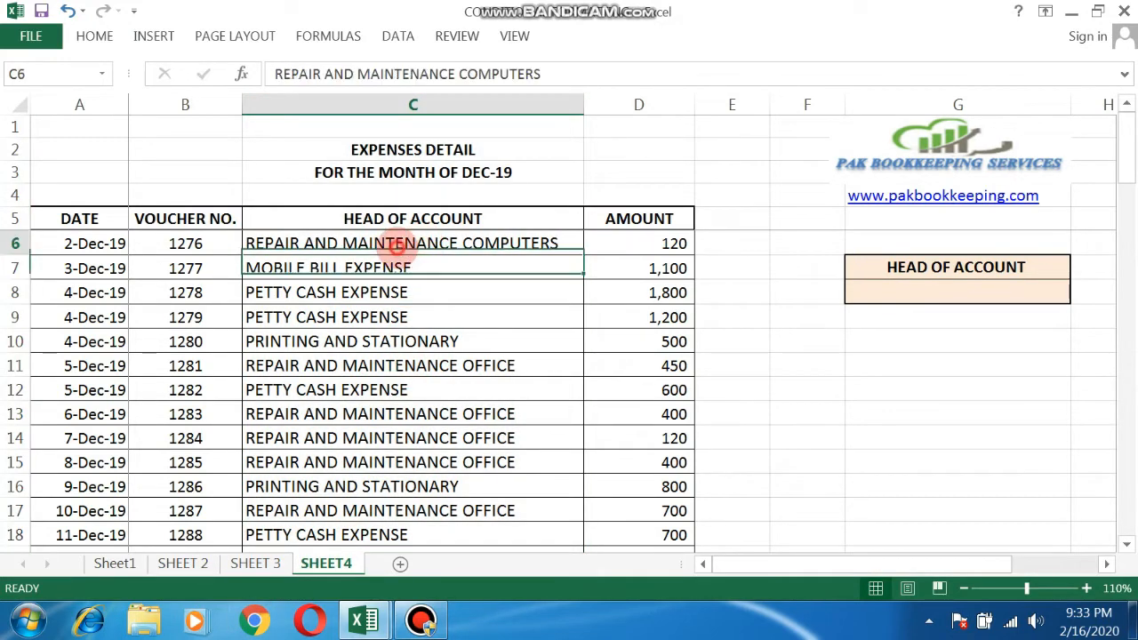
left_click(76, 243)
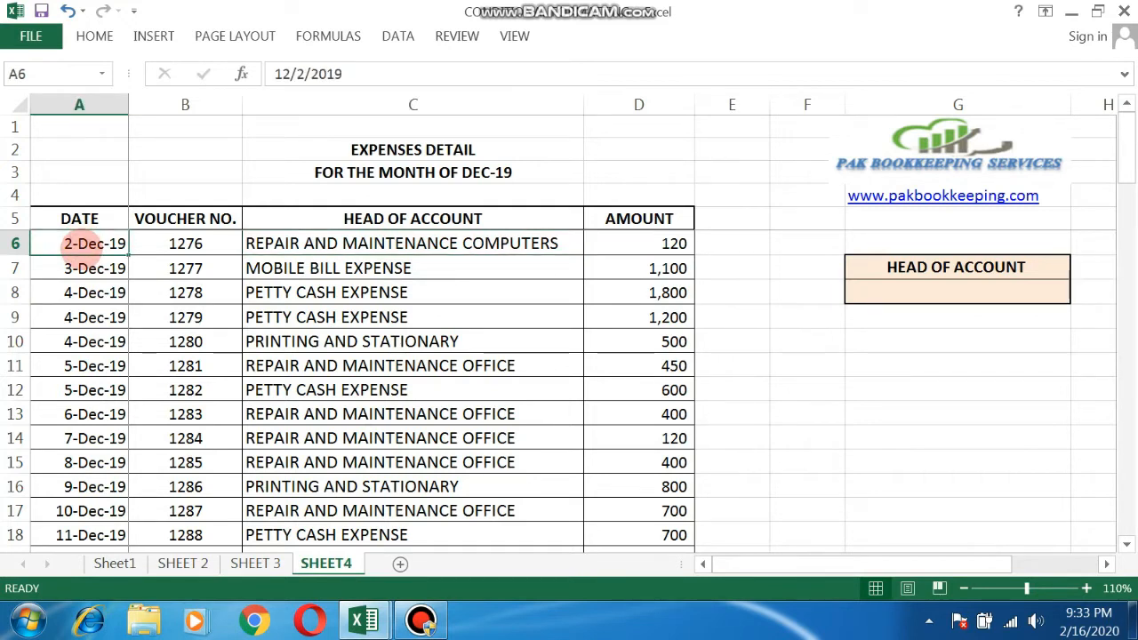
key("Up")
key("Up")
key("Down")
key("Down")
left_click_drag(76, 242, 690, 252)
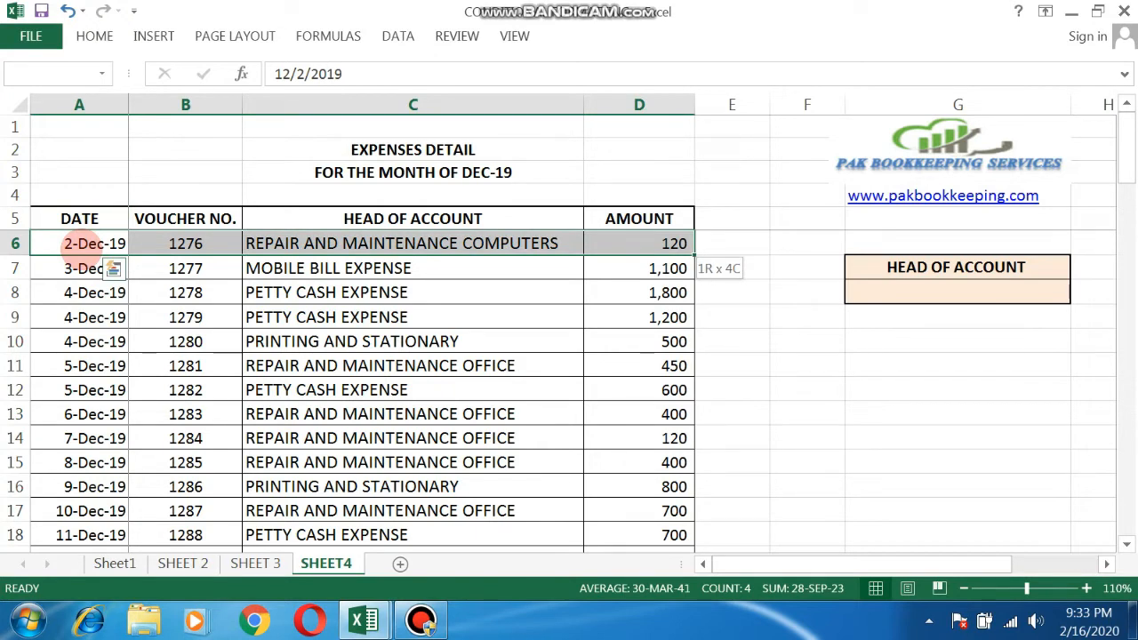
key("ctrl+shift+Down")
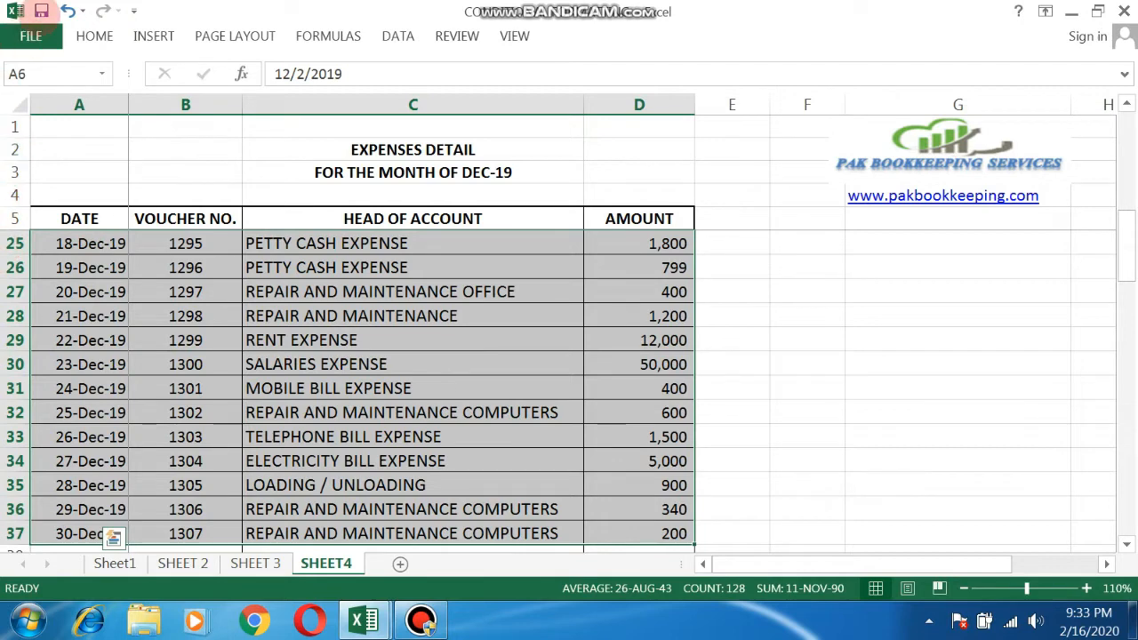
- Start a new conditional formatting rule for the selected entries that uses a formula to determine which cells to format
left_click(92, 20)
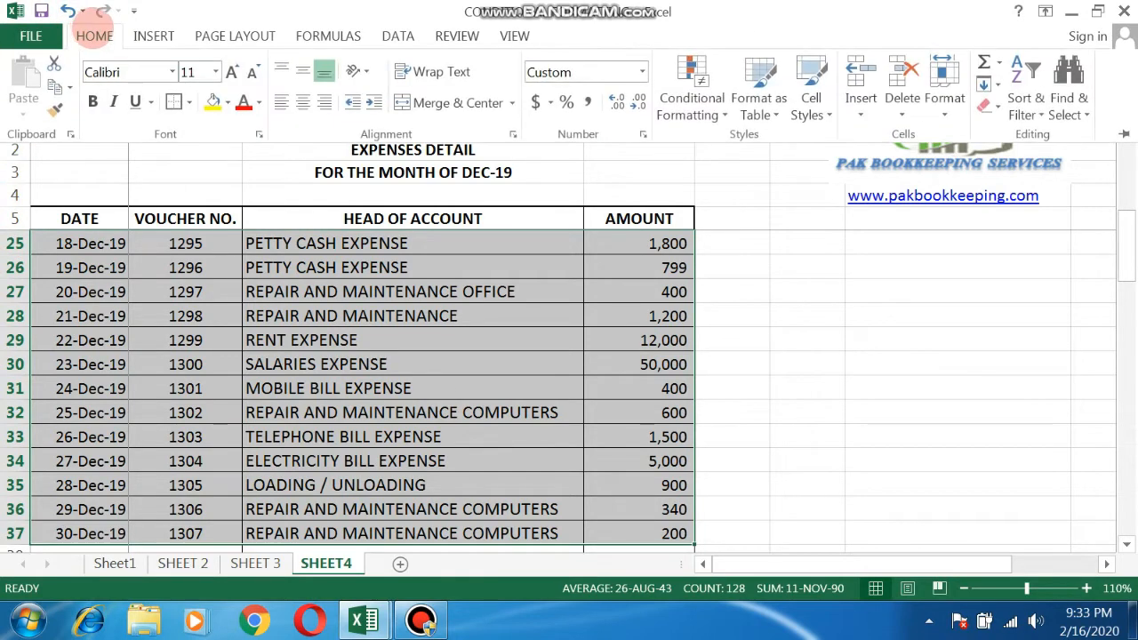
left_click(692, 104)
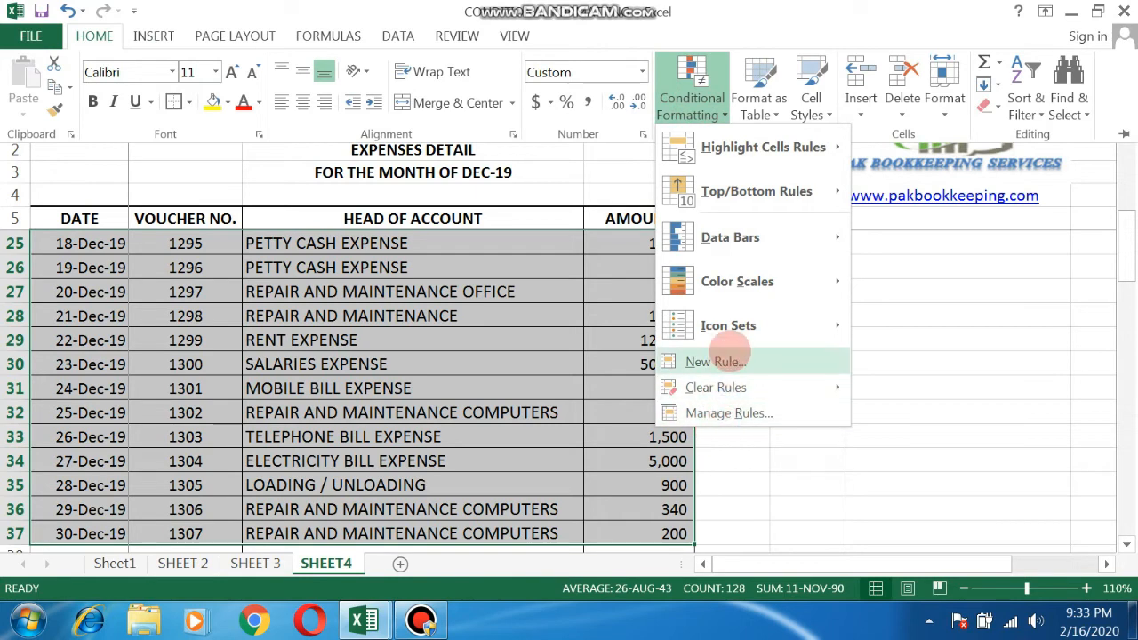
left_click(725, 359)
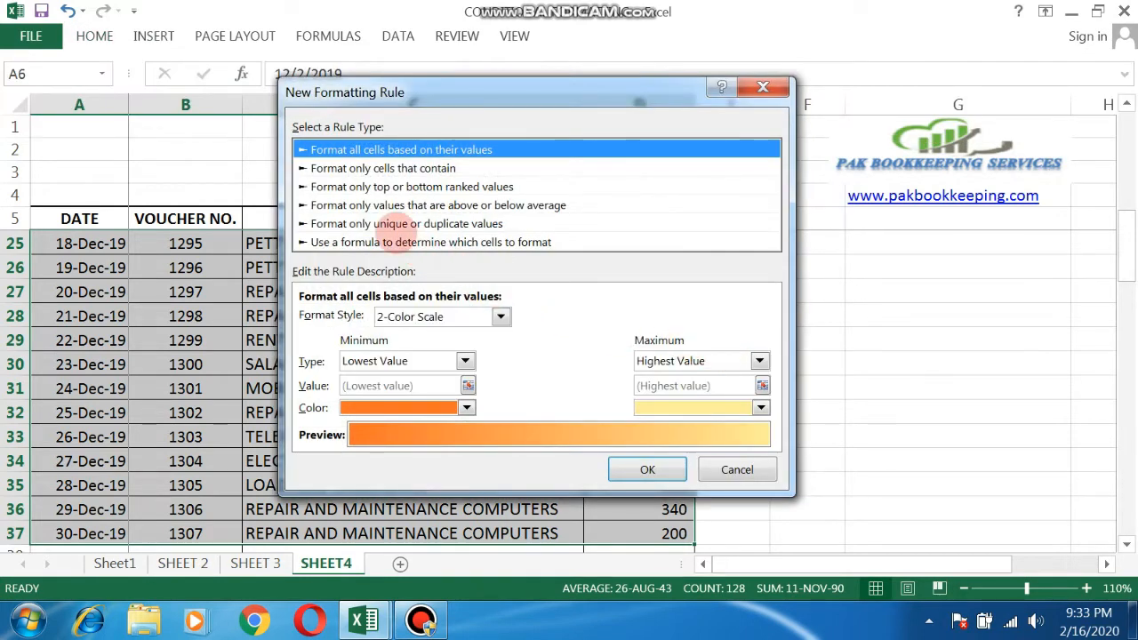
left_click(376, 242)
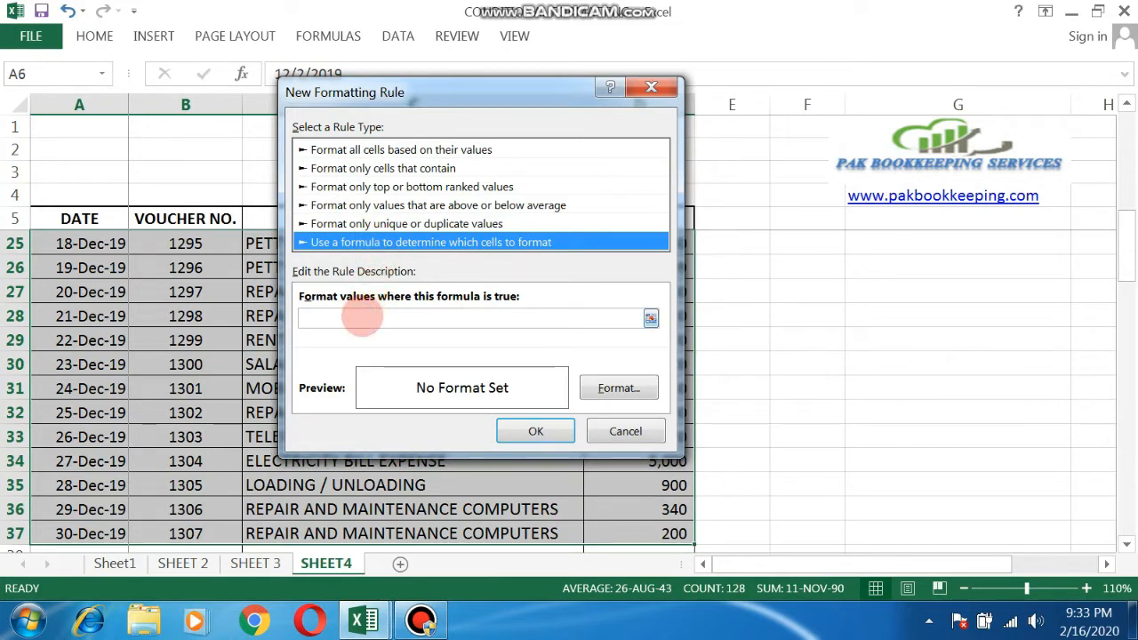
left_click(362, 317)
- Start the rule's formula with a reference to the DATE header cell, locking only its row as =A$5
left_click_drag(434, 87, 599, 215)
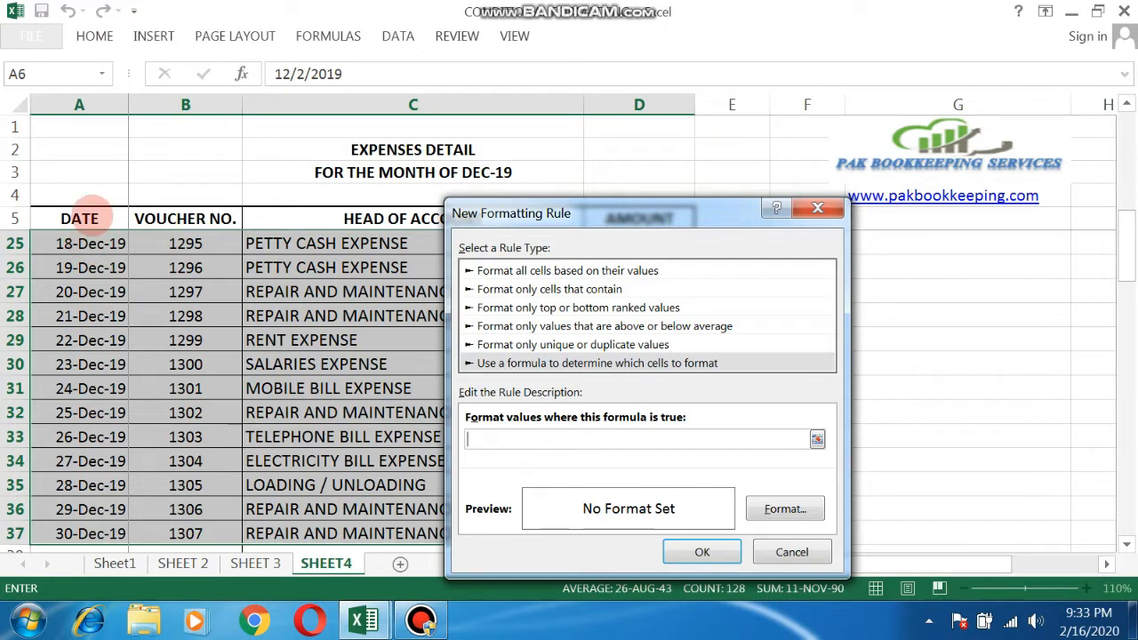
left_click(86, 216)
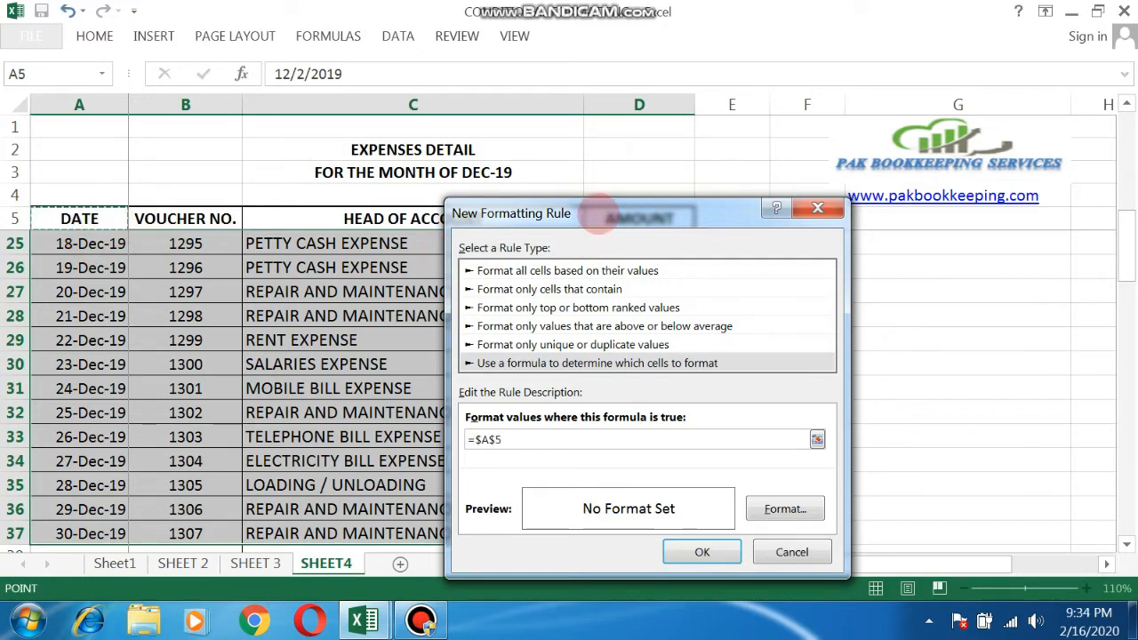
left_click_drag(592, 216, 462, 117)
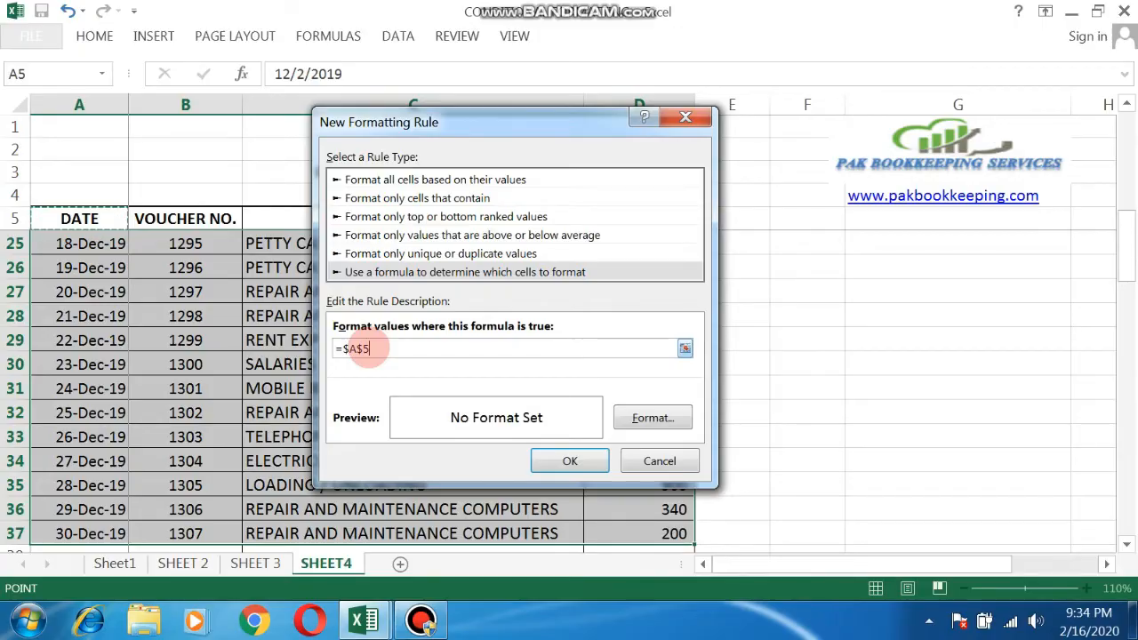
key("super+r")
key("Return")
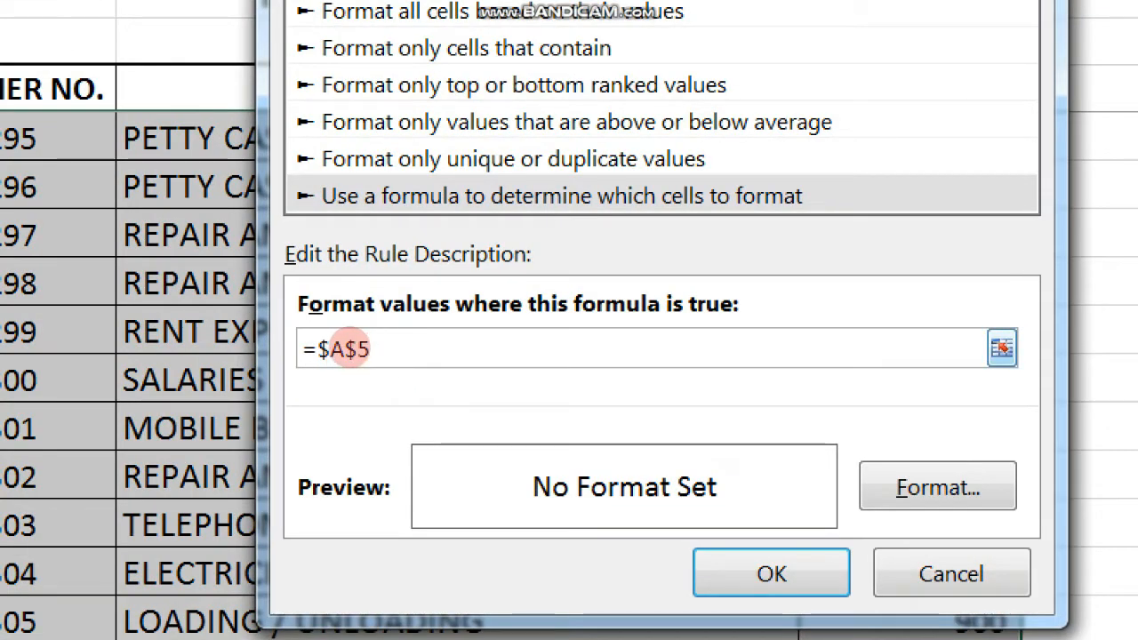
left_click(338, 348)
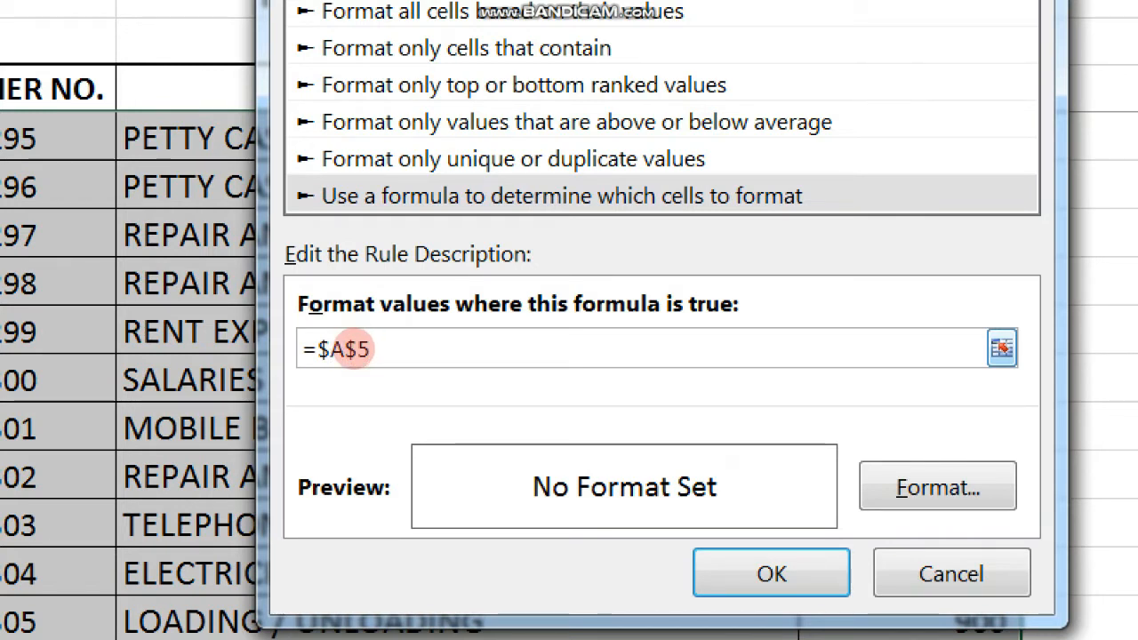
key("BackSpace")
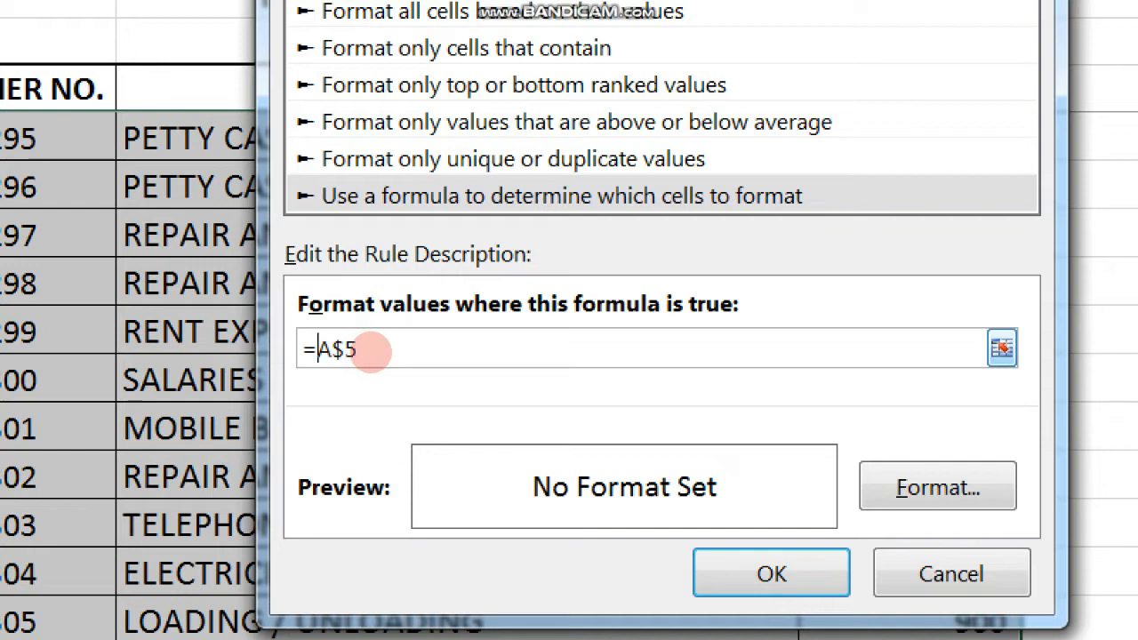
- Complete the rule's formula as =A$5=$G$8 so each column header is compared with the selection cell
left_click(371, 351)
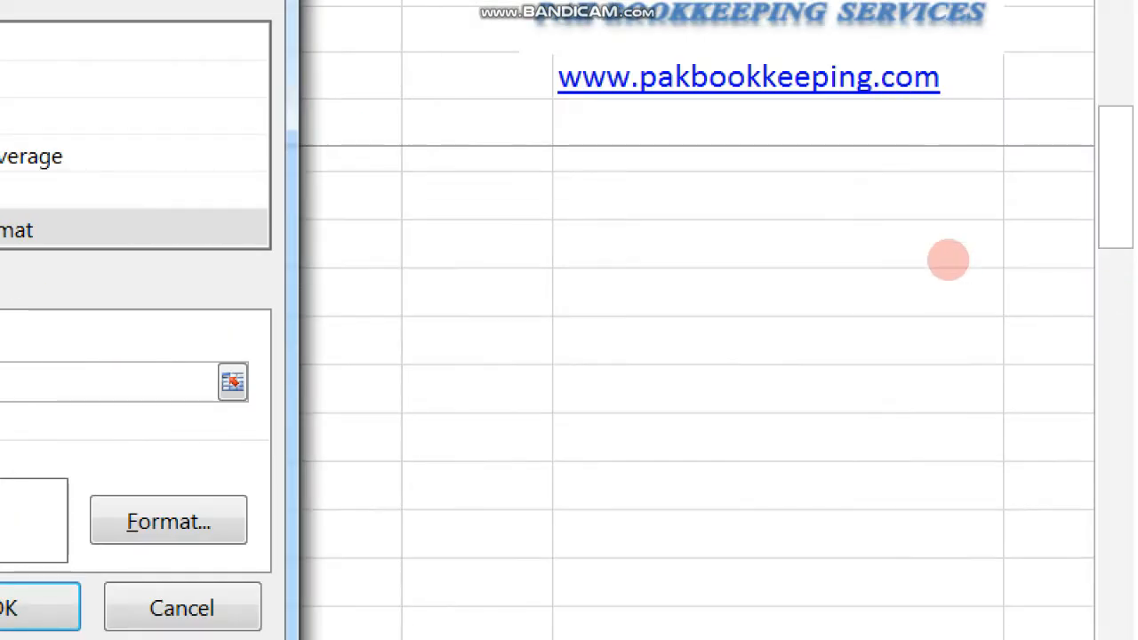
scroll(946, 263, "up", 8)
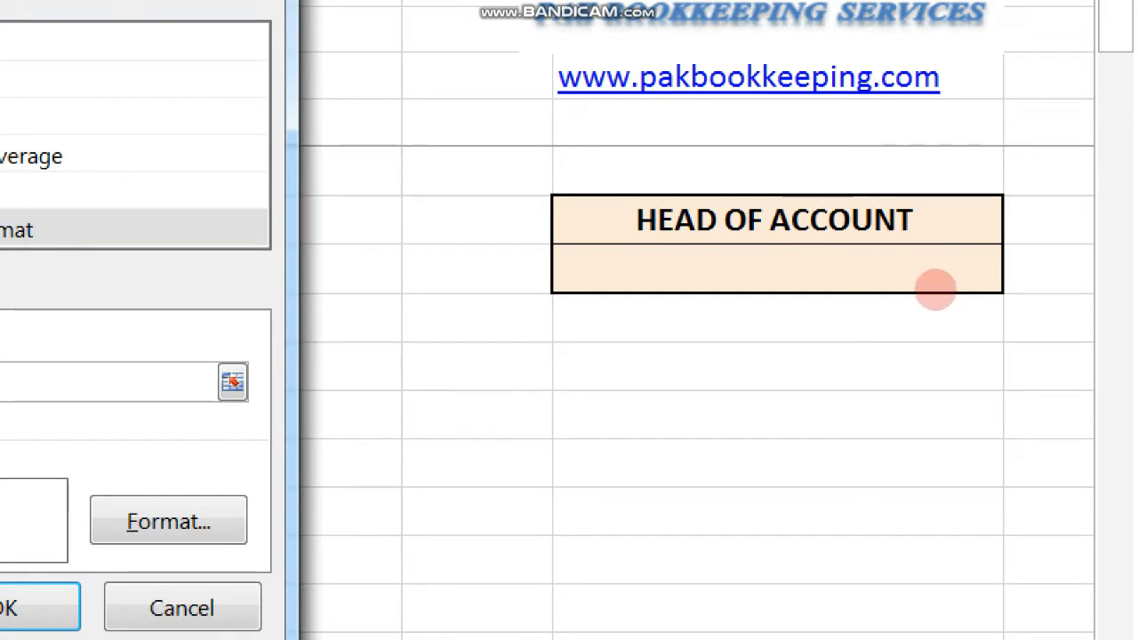
left_click(951, 296)
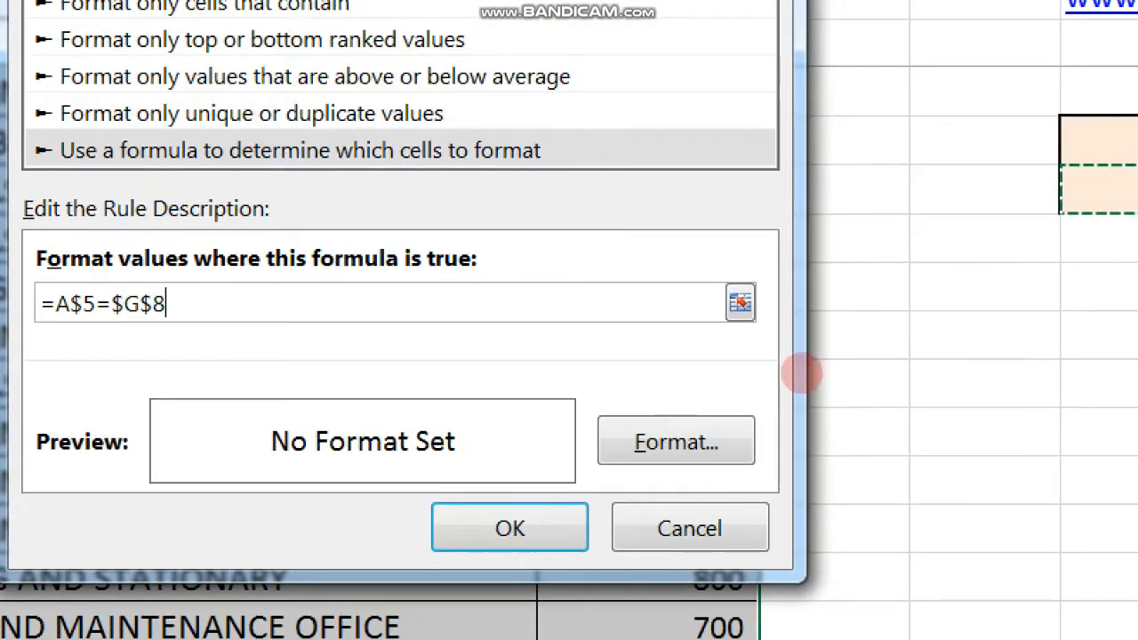
- Give the rule a medium grey background fill and apply it to the selected expense entries
left_click(662, 436)
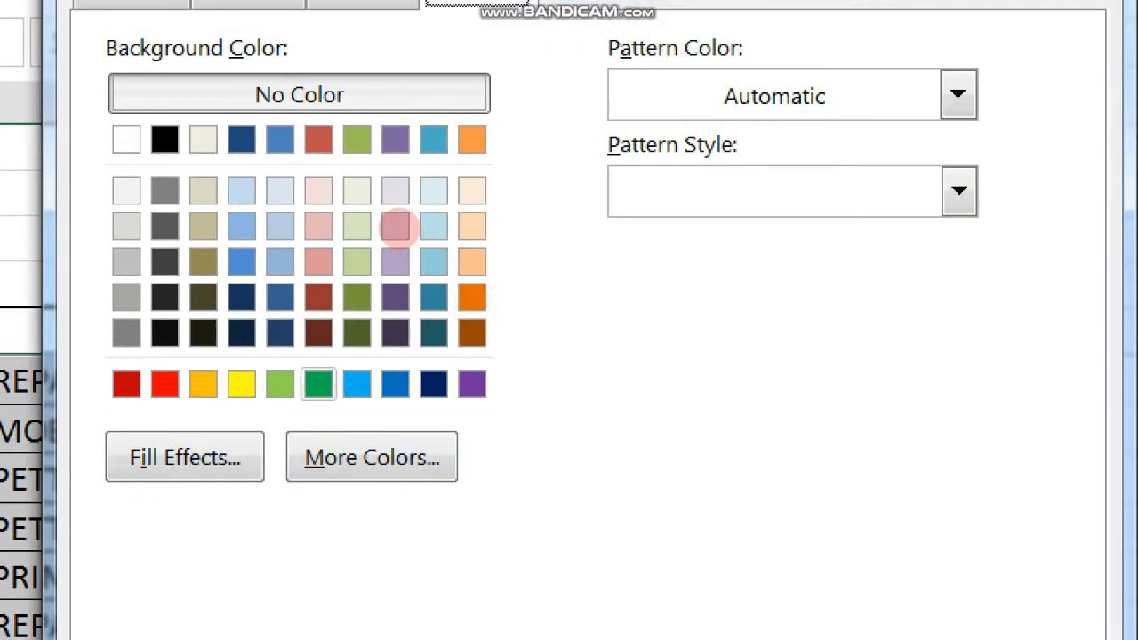
left_click(127, 261)
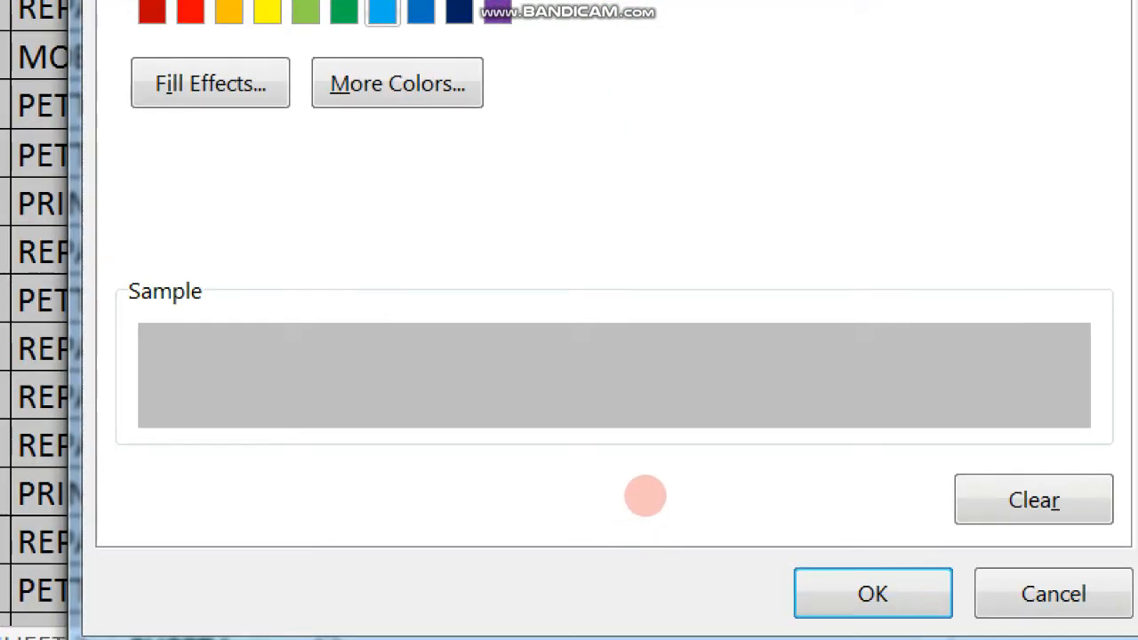
left_click(873, 594)
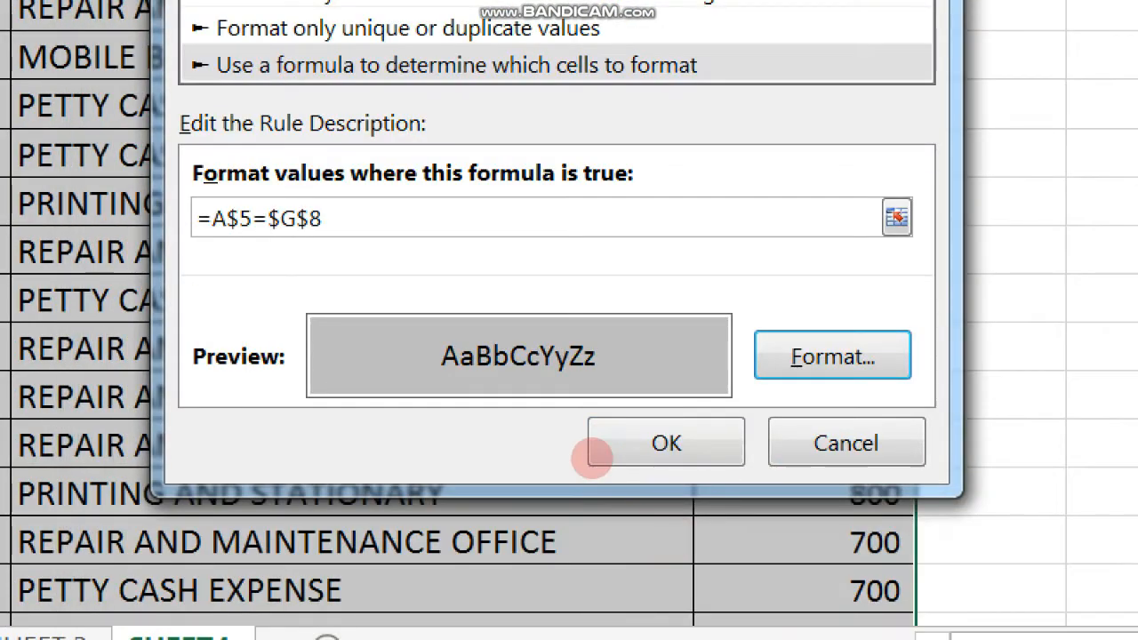
left_click(590, 451)
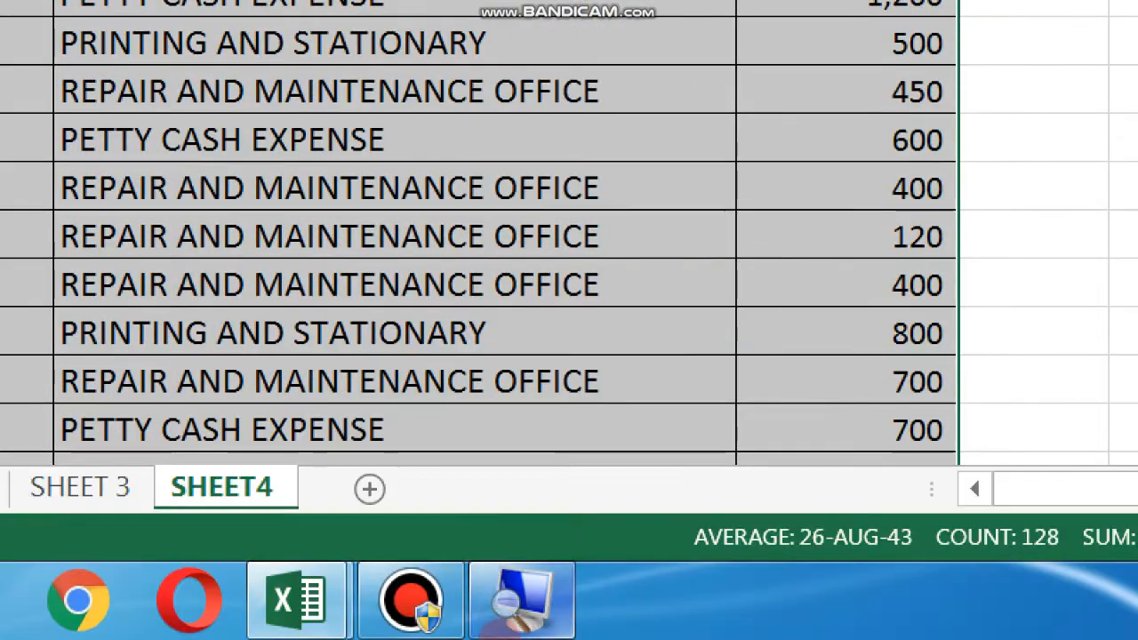
- Close the Magnifier and deselect the expense entries by selecting the empty cell G10
right_click(521, 600)
left_click(382, 498)
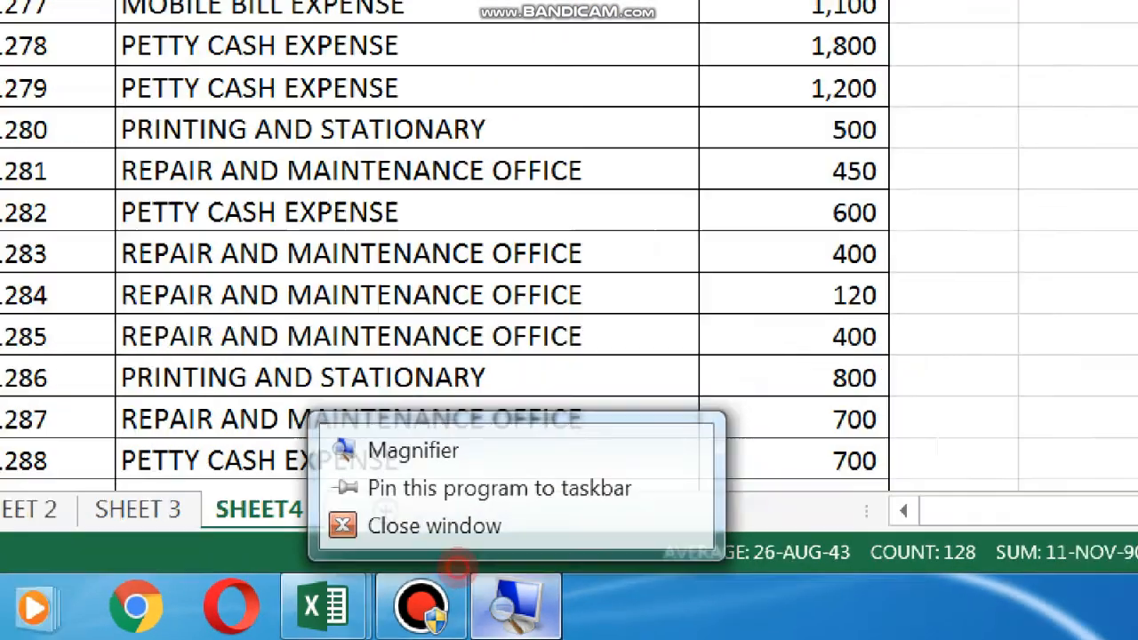
left_click(952, 345)
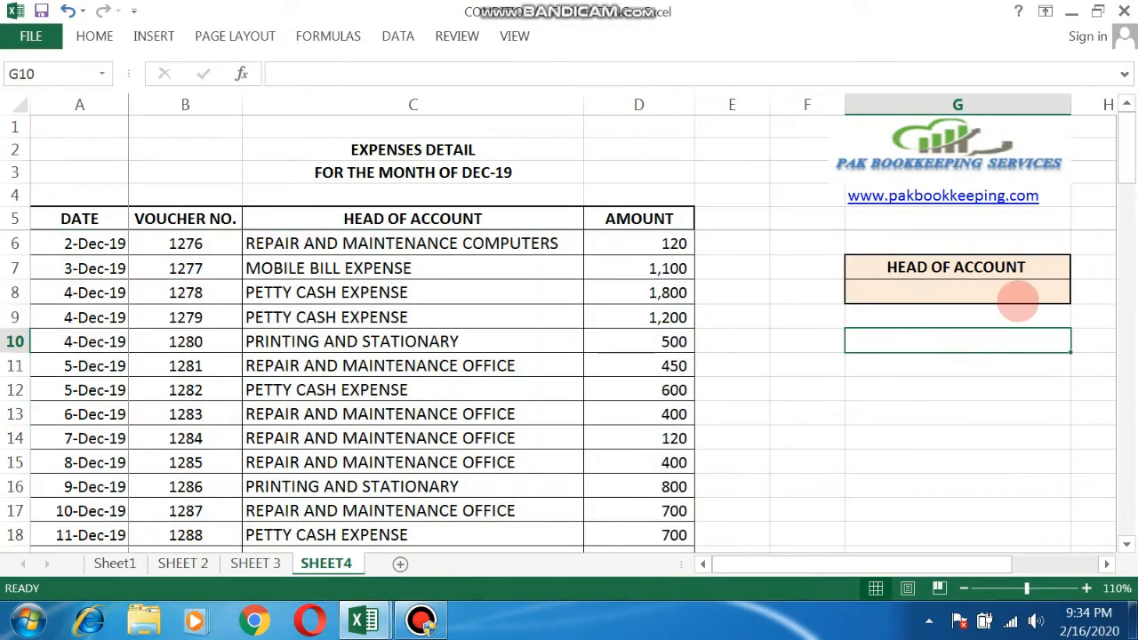
- Set G8 to VOUCHER NO. and check the highlighting down the expense table
left_click(1049, 294)
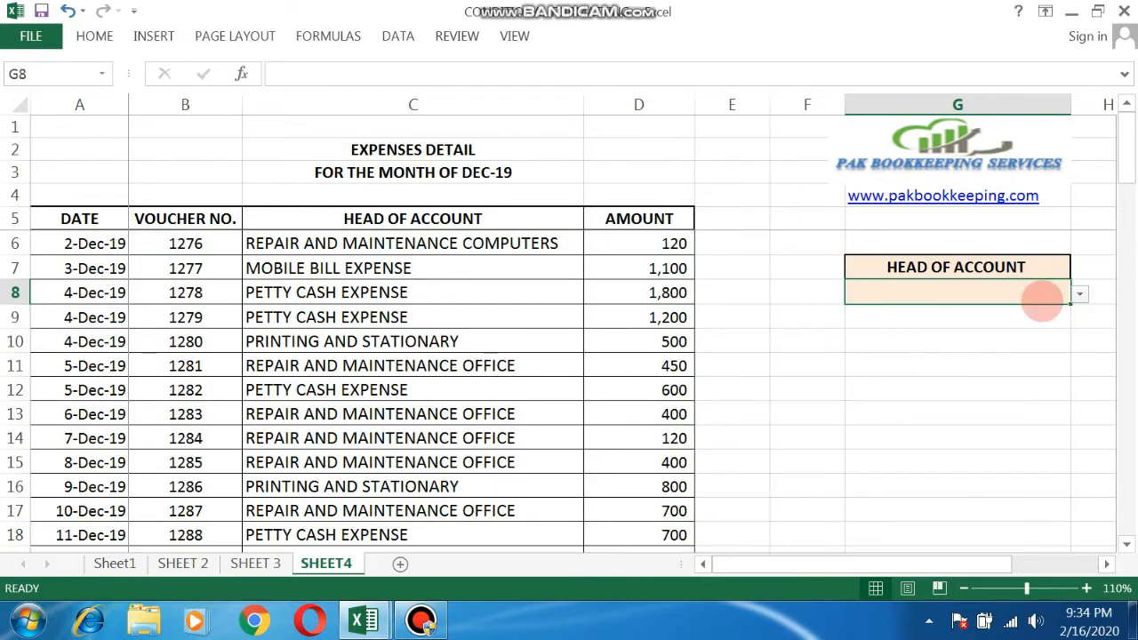
left_click(1023, 302)
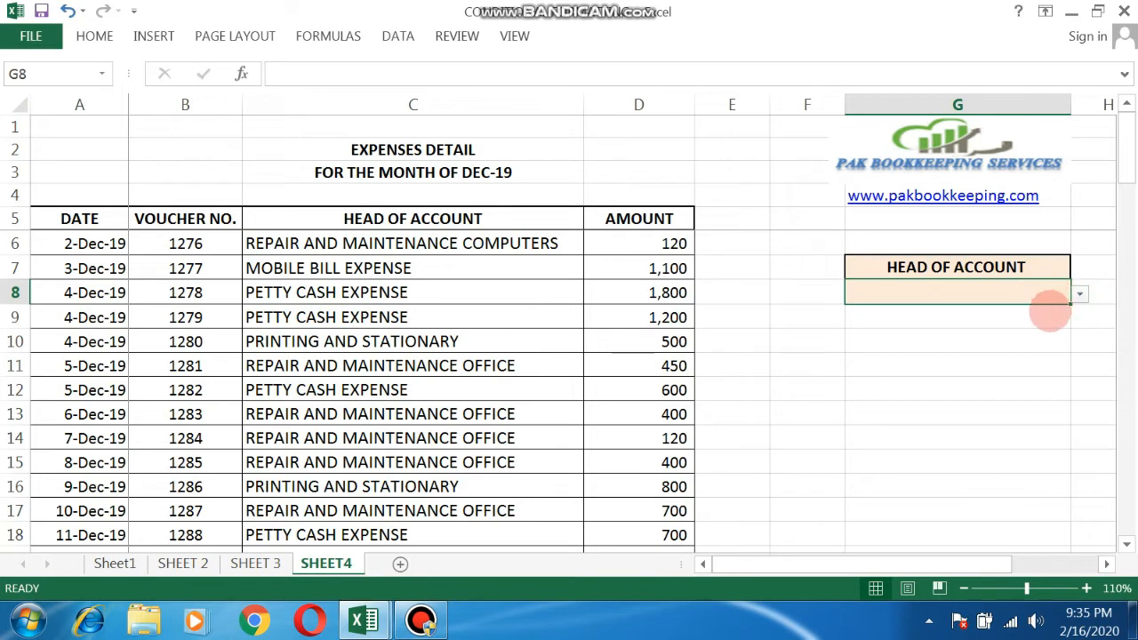
left_click(1079, 294)
left_click(891, 330)
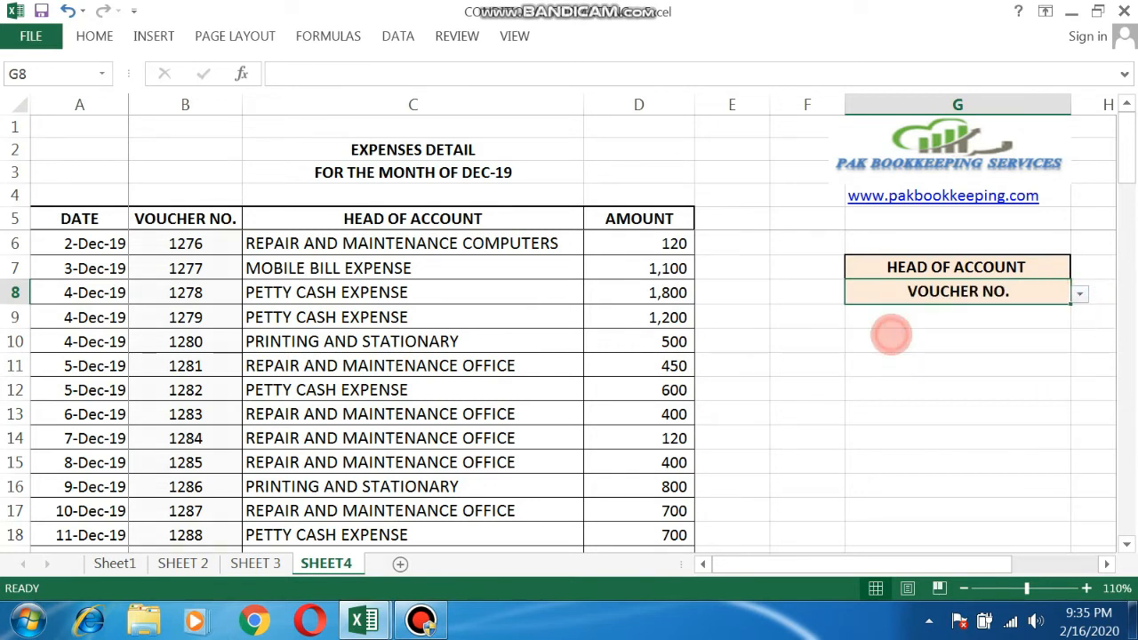
scroll(411, 368, "down", 6)
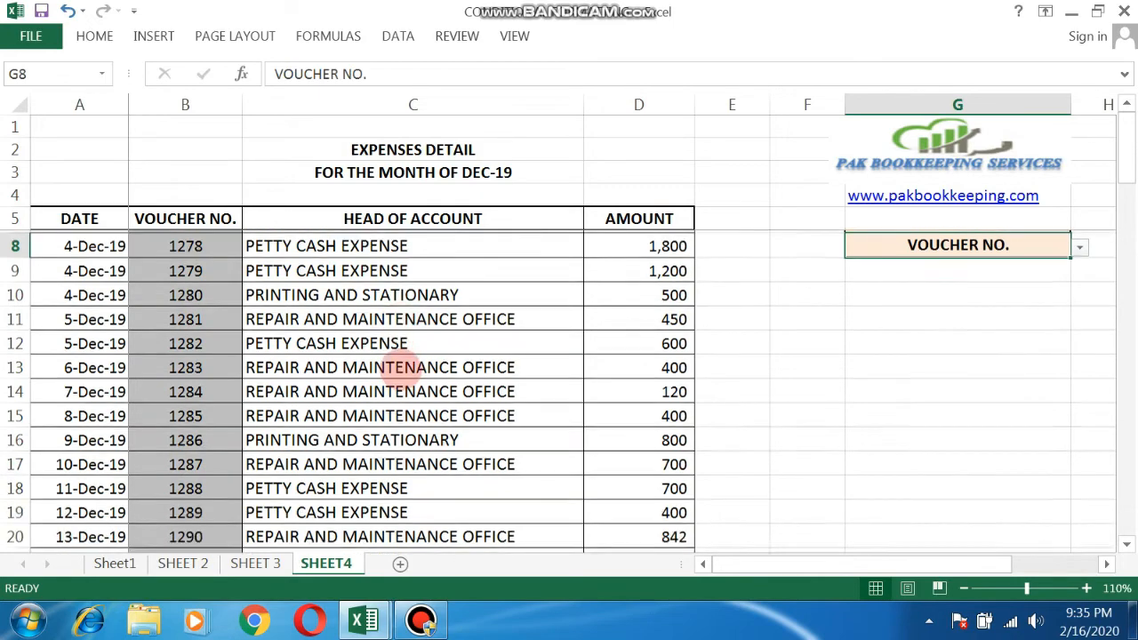
scroll(400, 365, "down", 5)
scroll(400, 367, "up", 11)
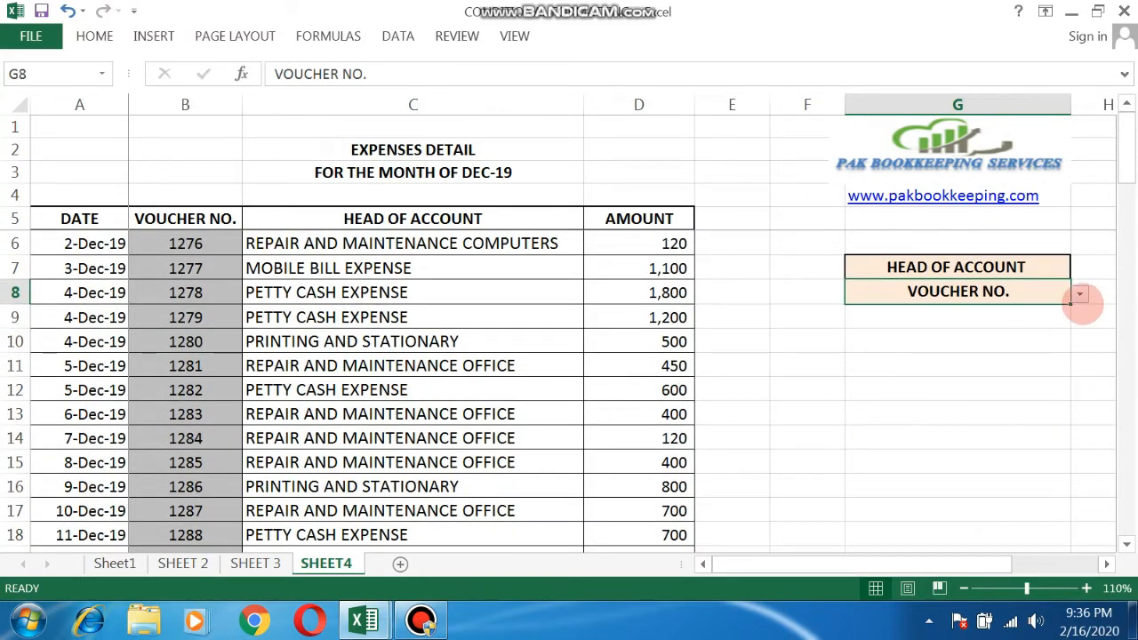
- Switch G8 to HEAD OF ACCOUNT and check the column highlighting through the expense rows
left_click(1078, 295)
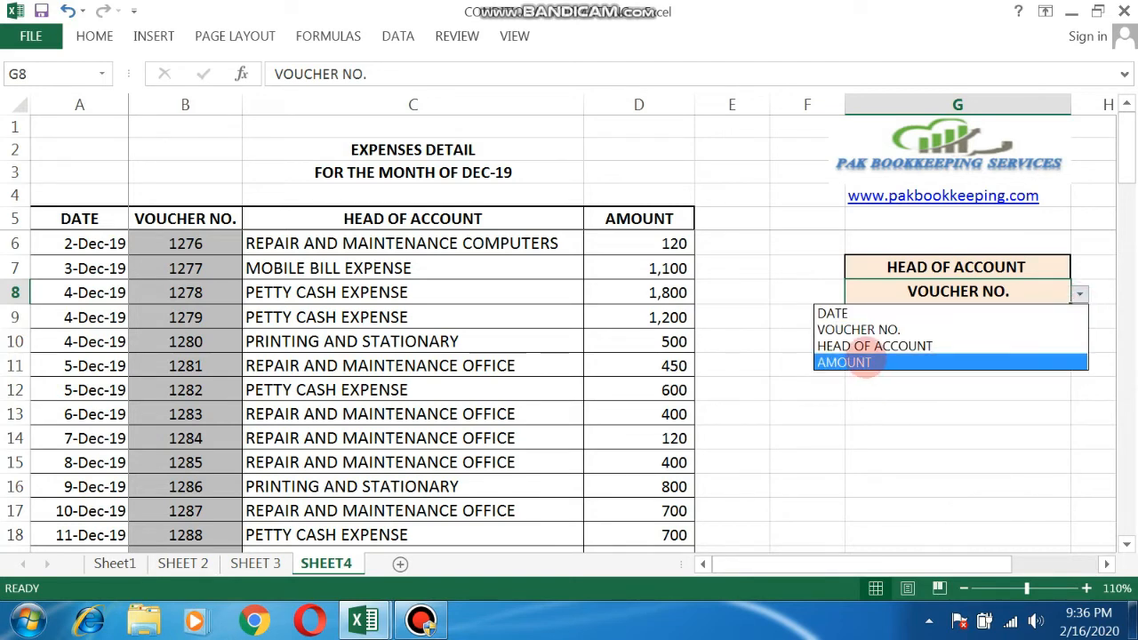
left_click(873, 346)
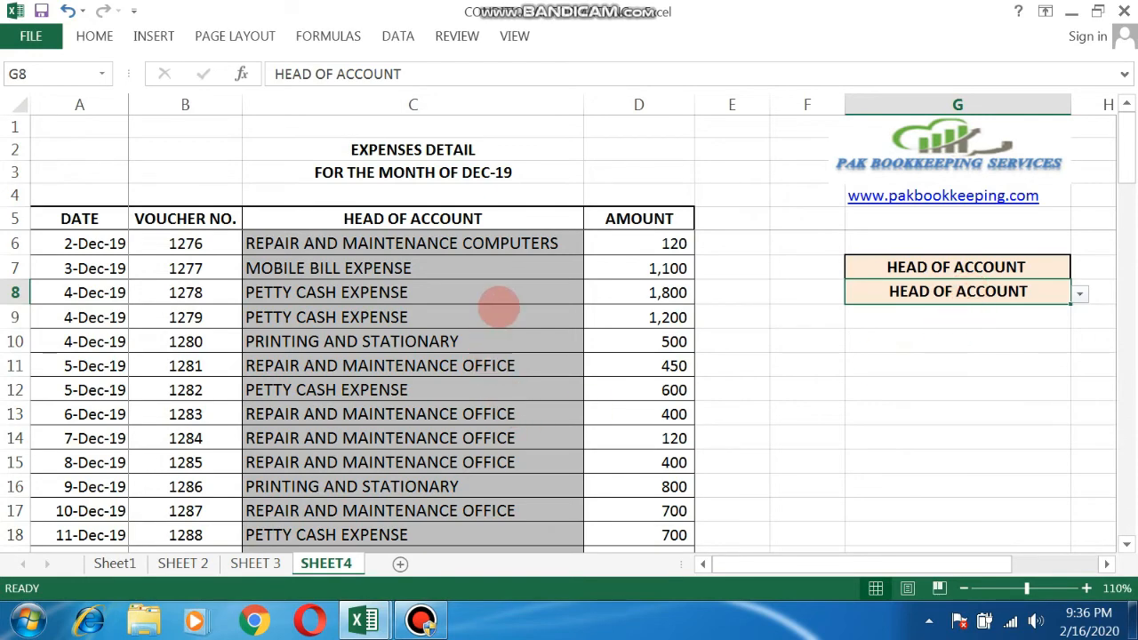
scroll(498, 306, "down", 8)
scroll(498, 307, "up", 8)
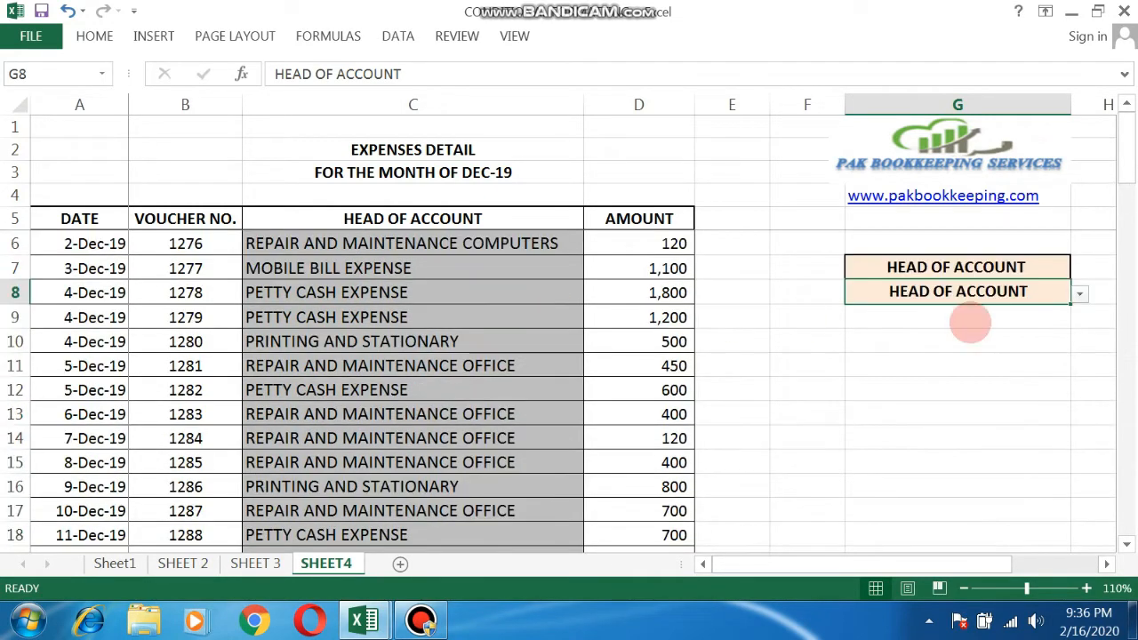
- Switch G8 to AMOUNT and check the column highlighting through the expense rows
left_click(1079, 293)
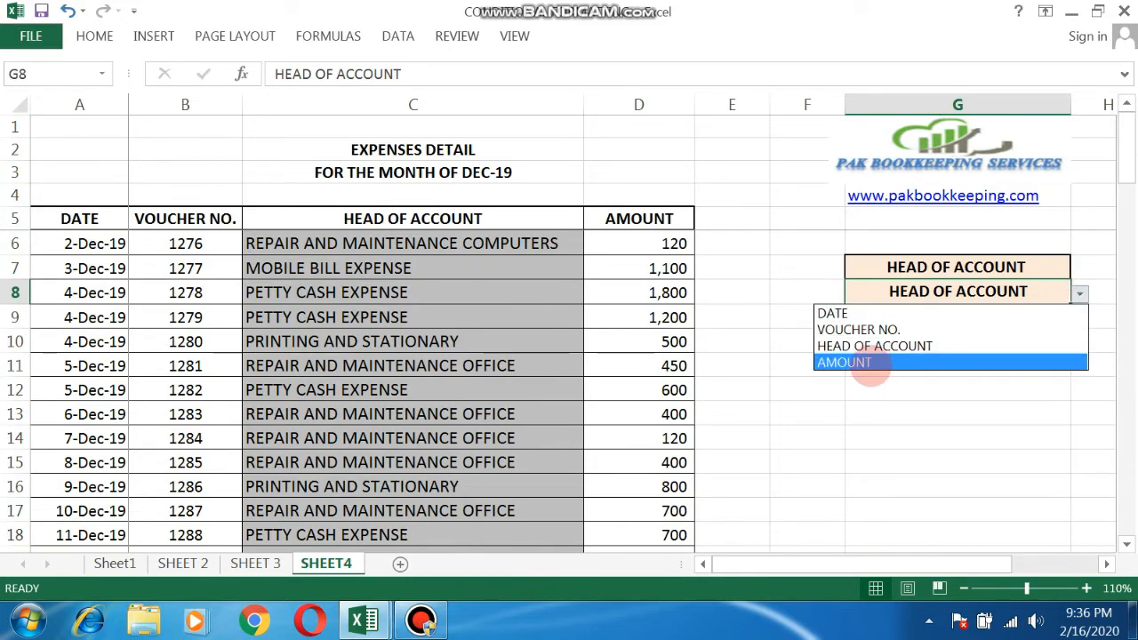
left_click(869, 364)
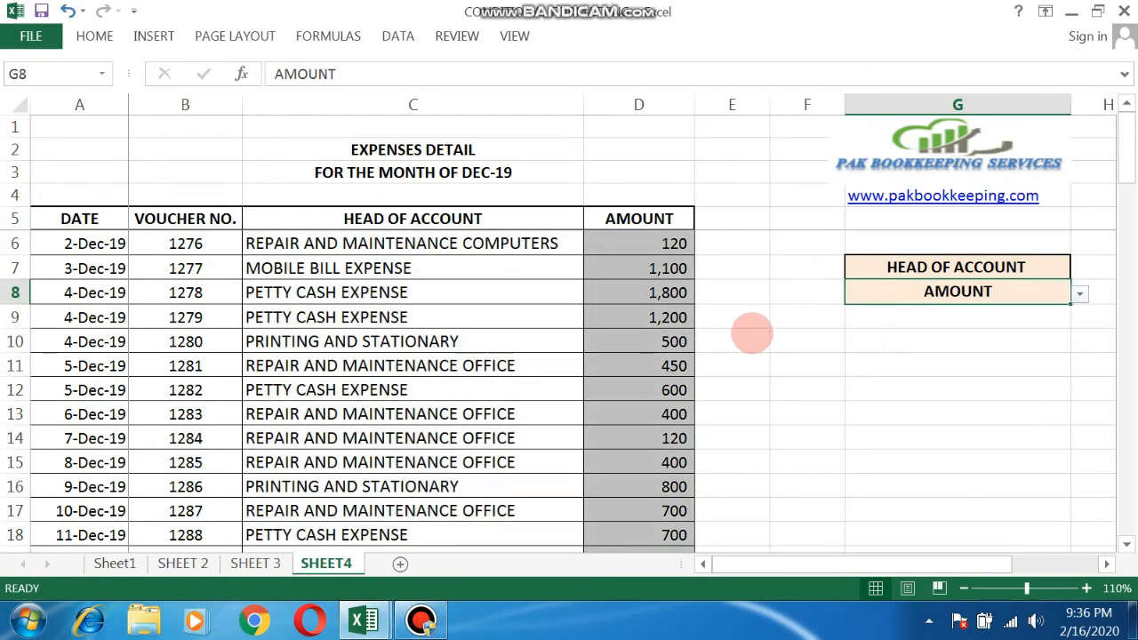
scroll(652, 360, "down", 5)
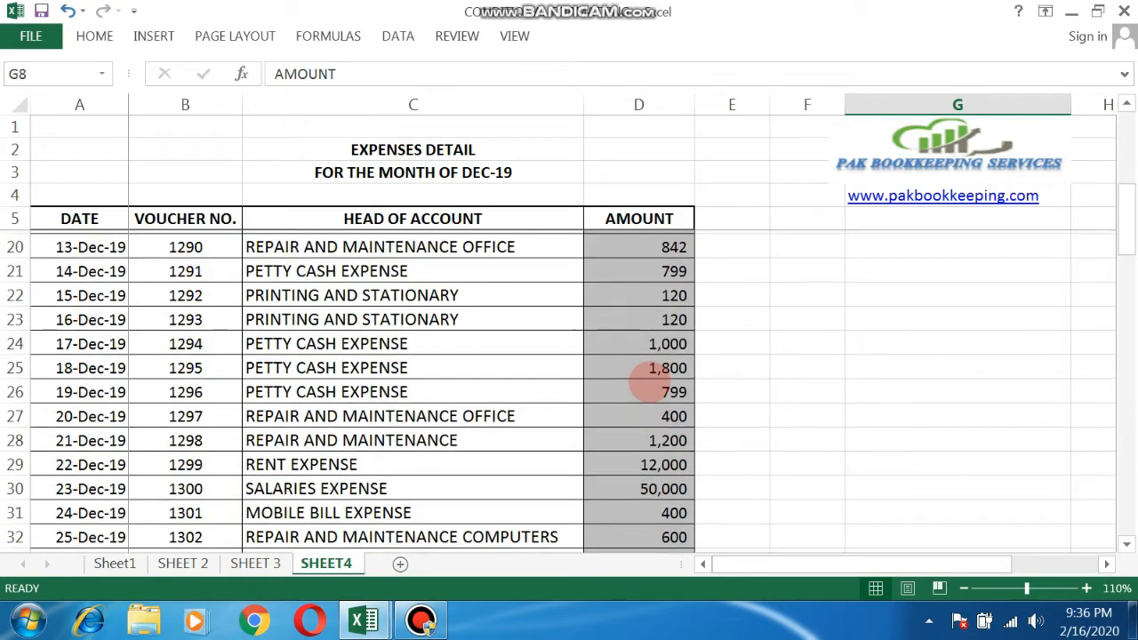
scroll(662, 381, "up", 5)
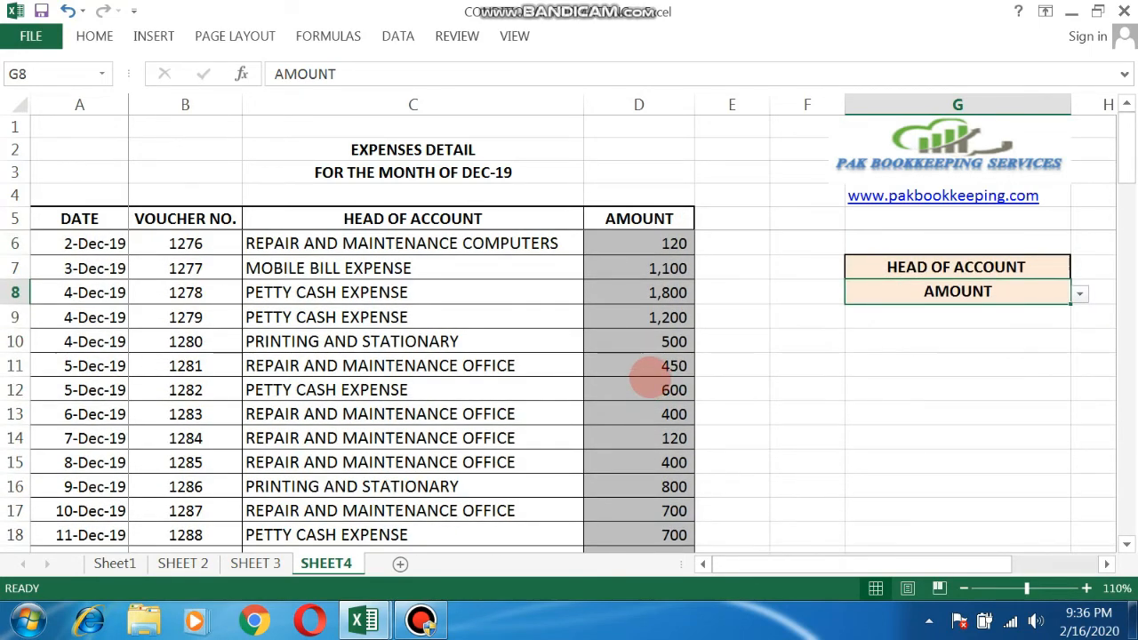